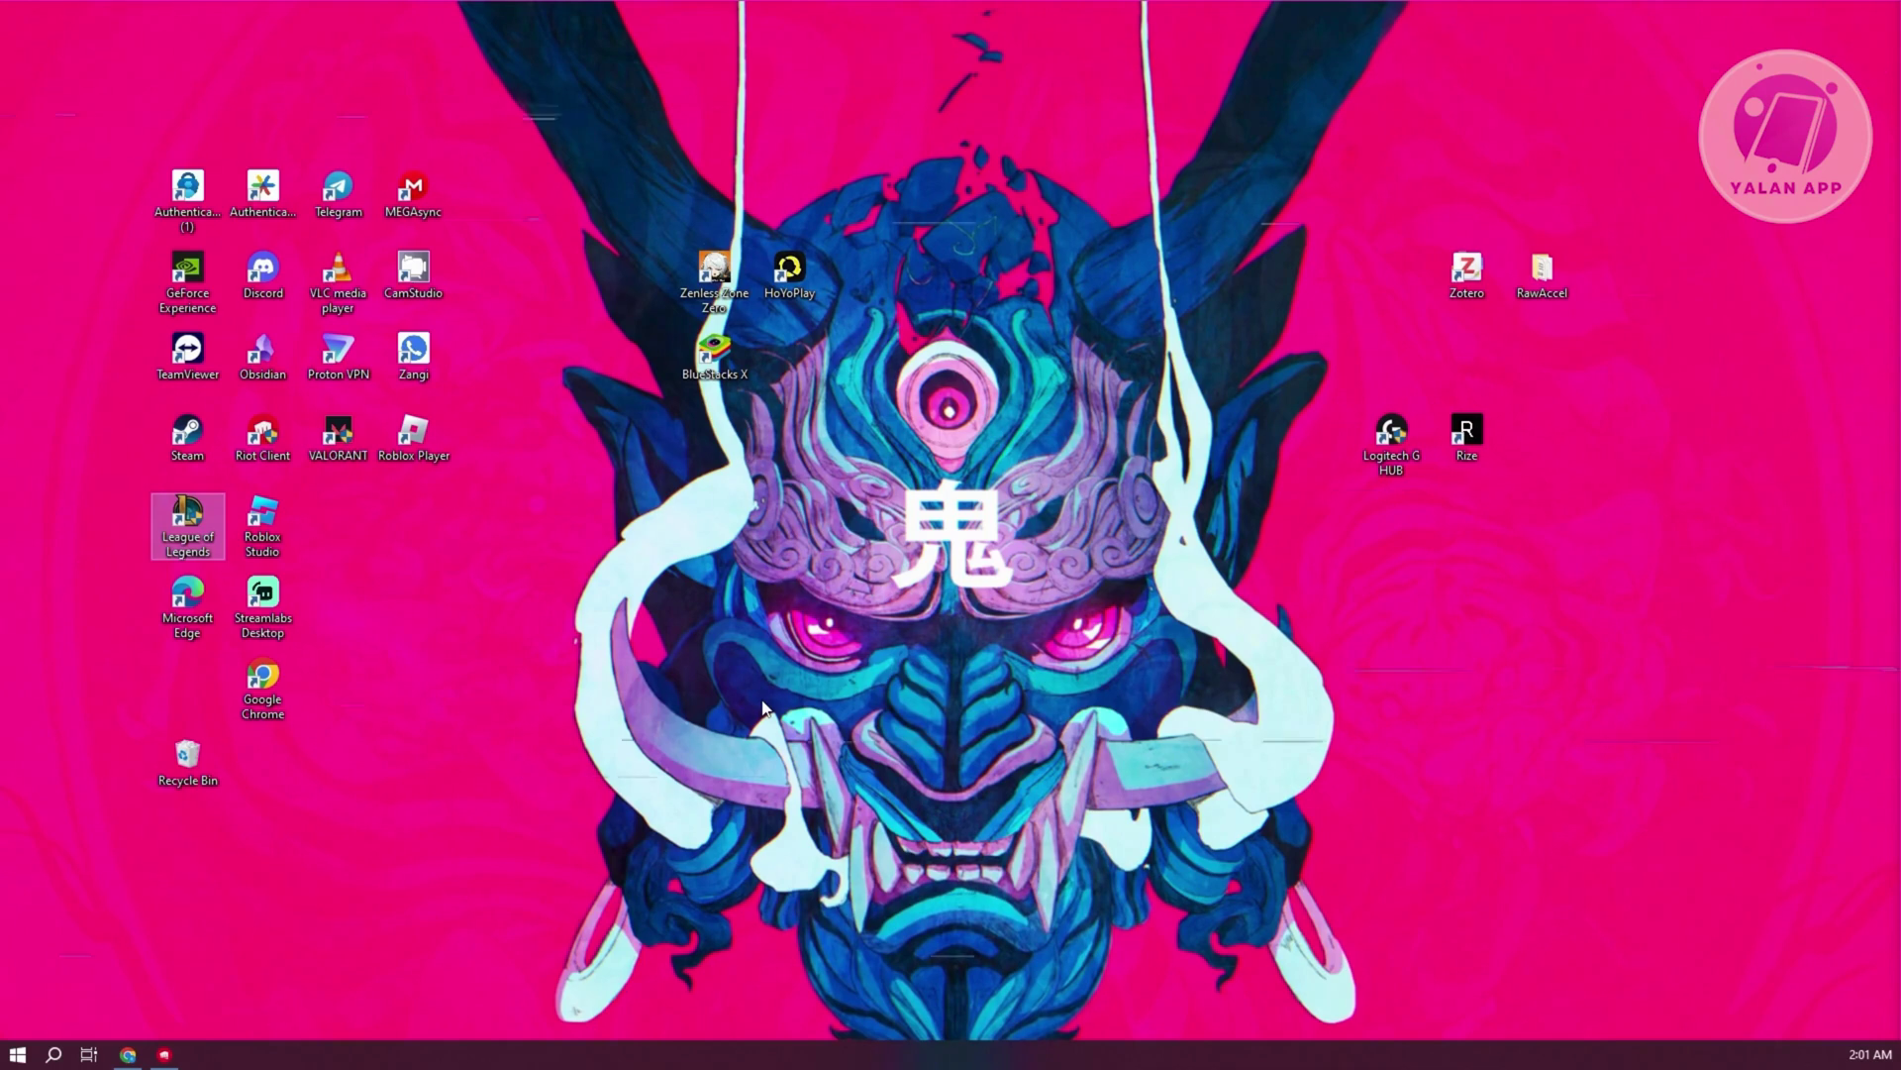
# Drag the League of Legends icon into the second column, beside Roblox Studio and below Riot Client
pyautogui.moveTo(191, 533); pyautogui.dragTo(384, 547)
pyautogui.moveTo(278, 513); pyautogui.dragTo(188, 515)
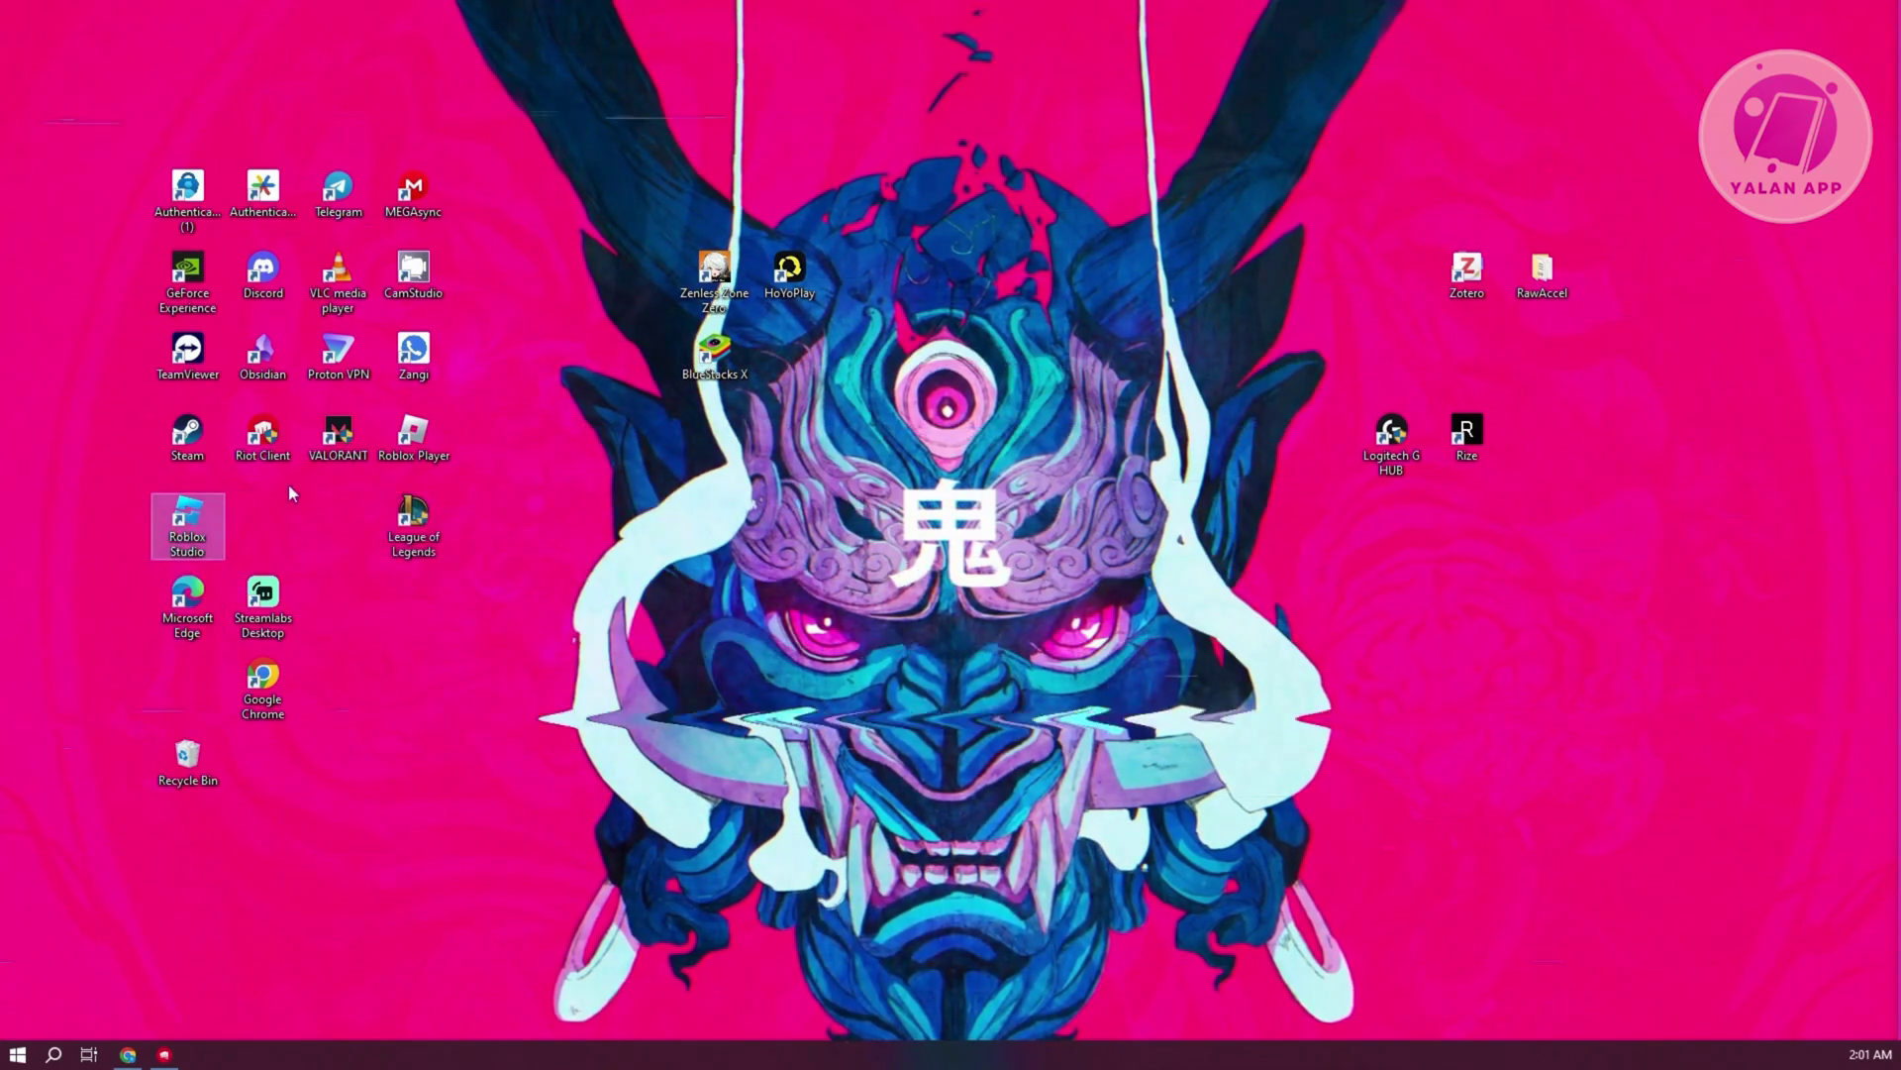
pyautogui.moveTo(413, 523); pyautogui.dragTo(264, 523)
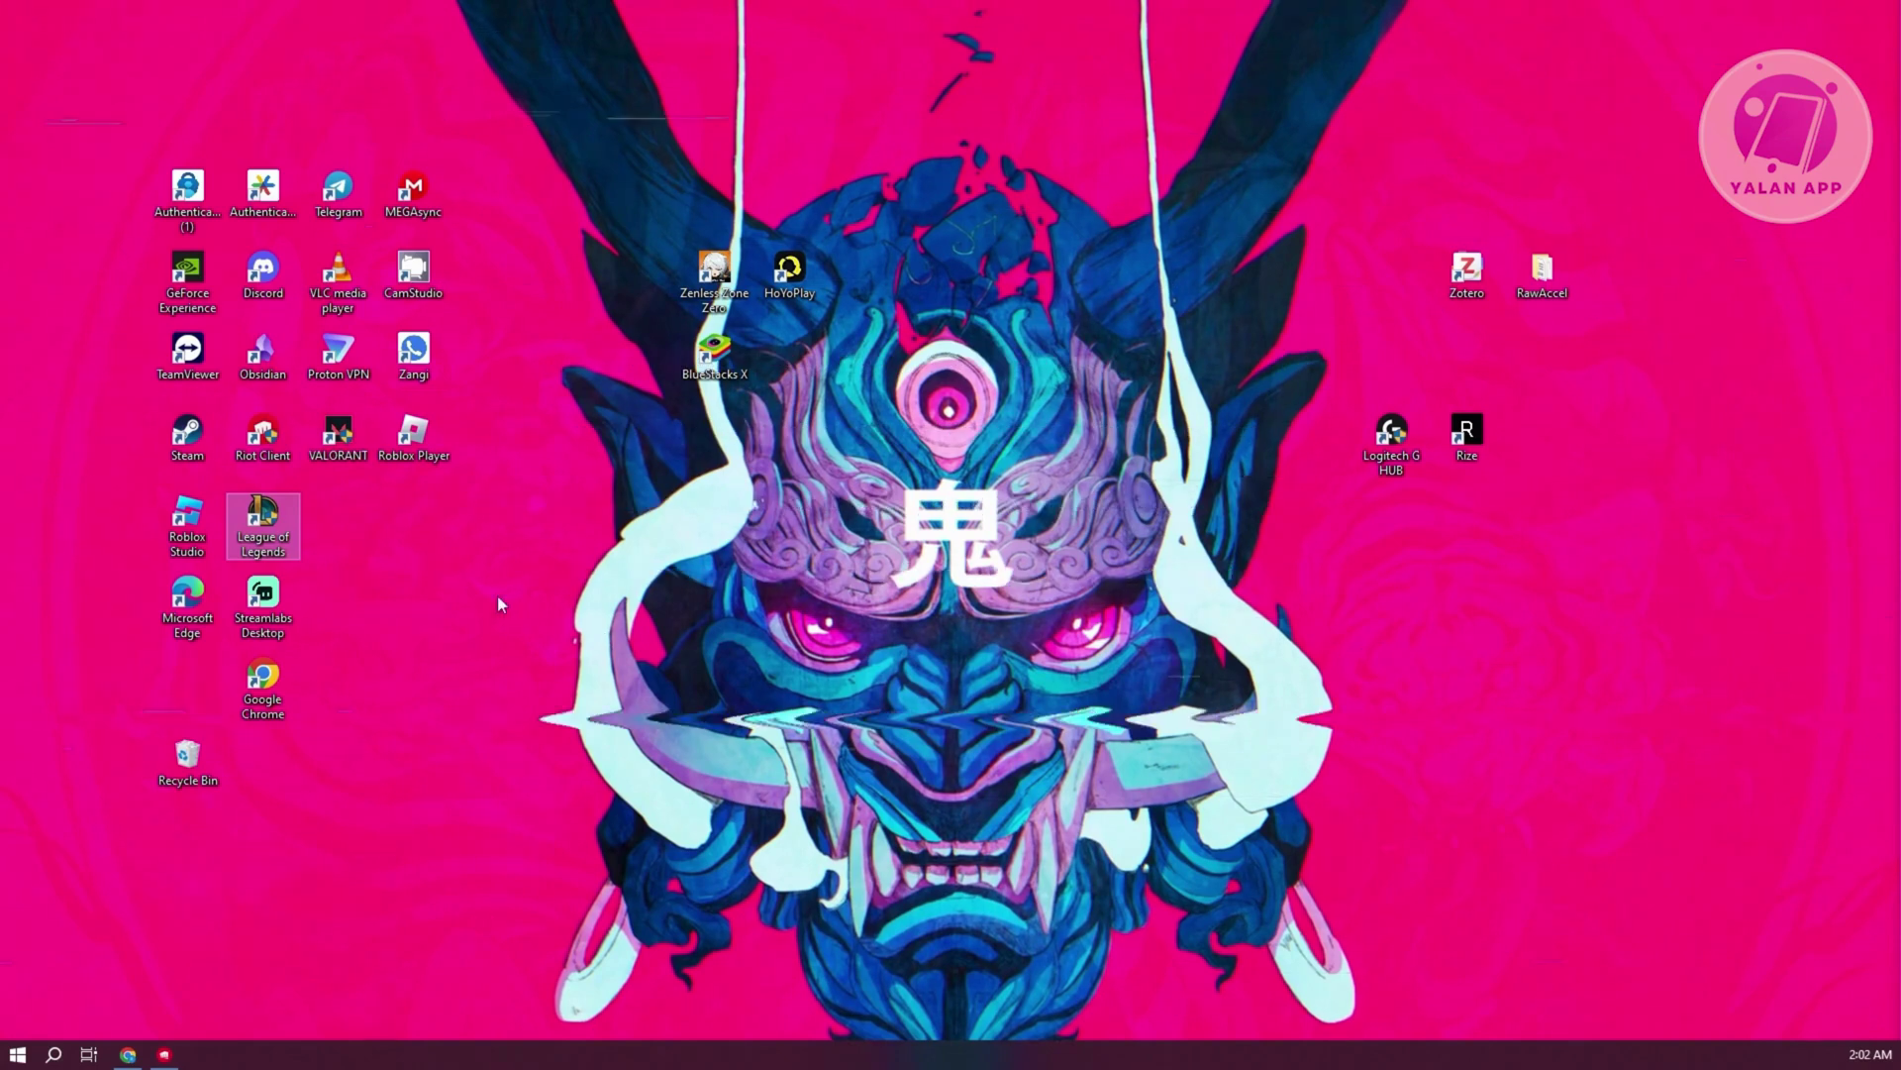
# Enable 'Disable fullscreen optimizations' and 'Run this program as an administrator' in Riot Client's Compatibility properties
pyautogui.rightClick(281, 440)
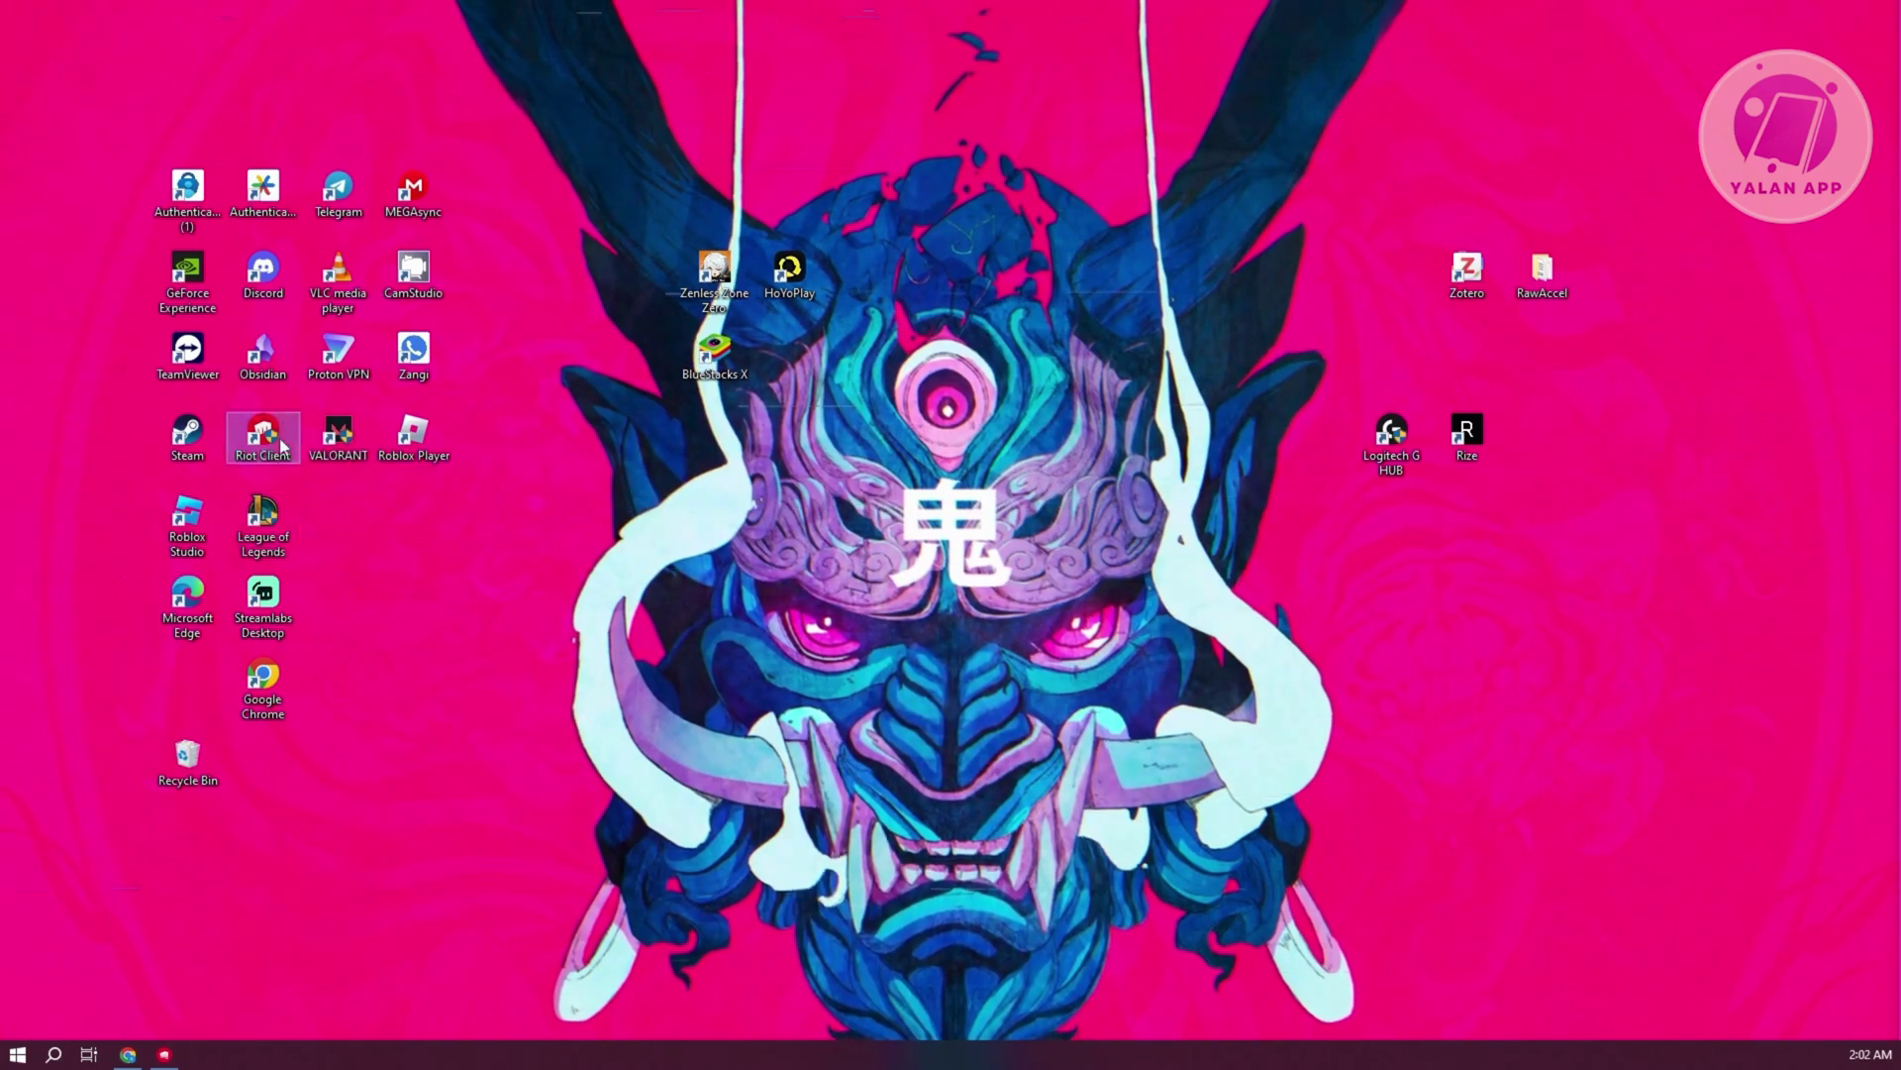
pyautogui.click(380, 909)
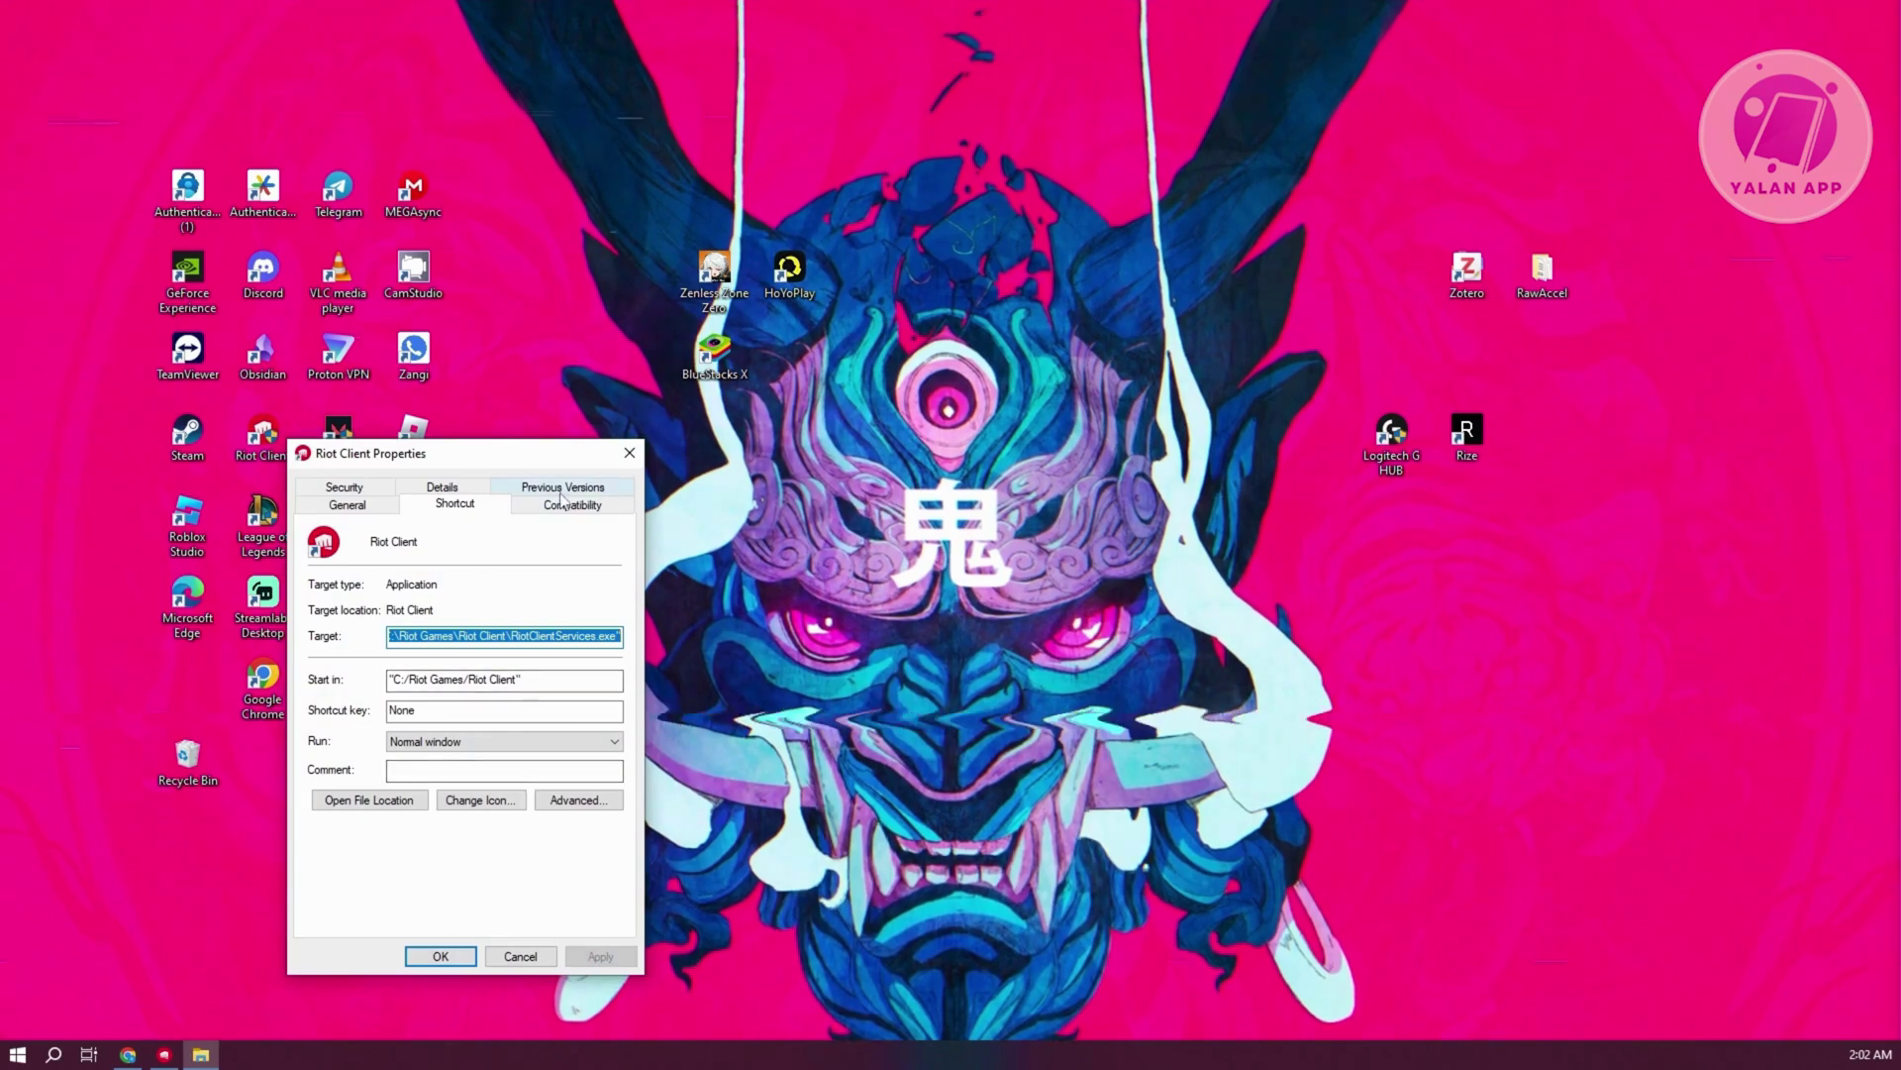
pyautogui.click(572, 504)
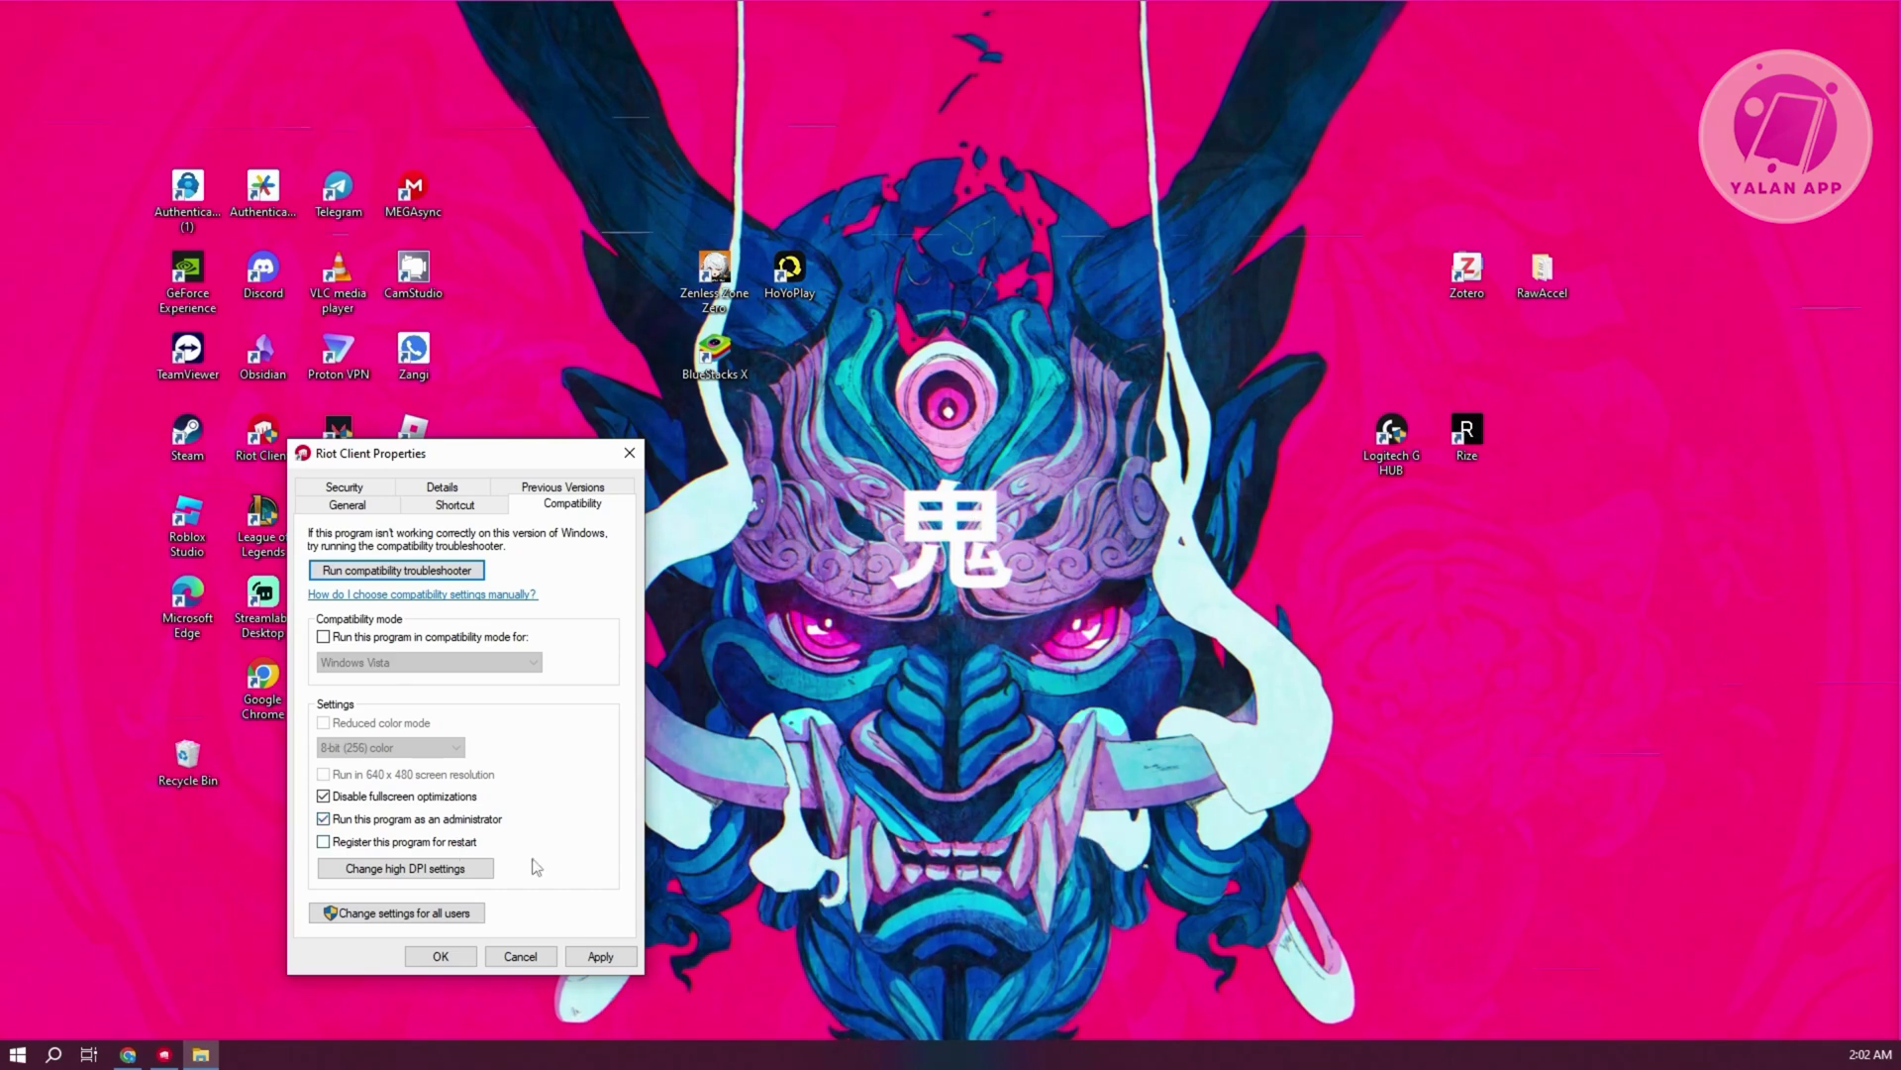
pyautogui.click(440, 955)
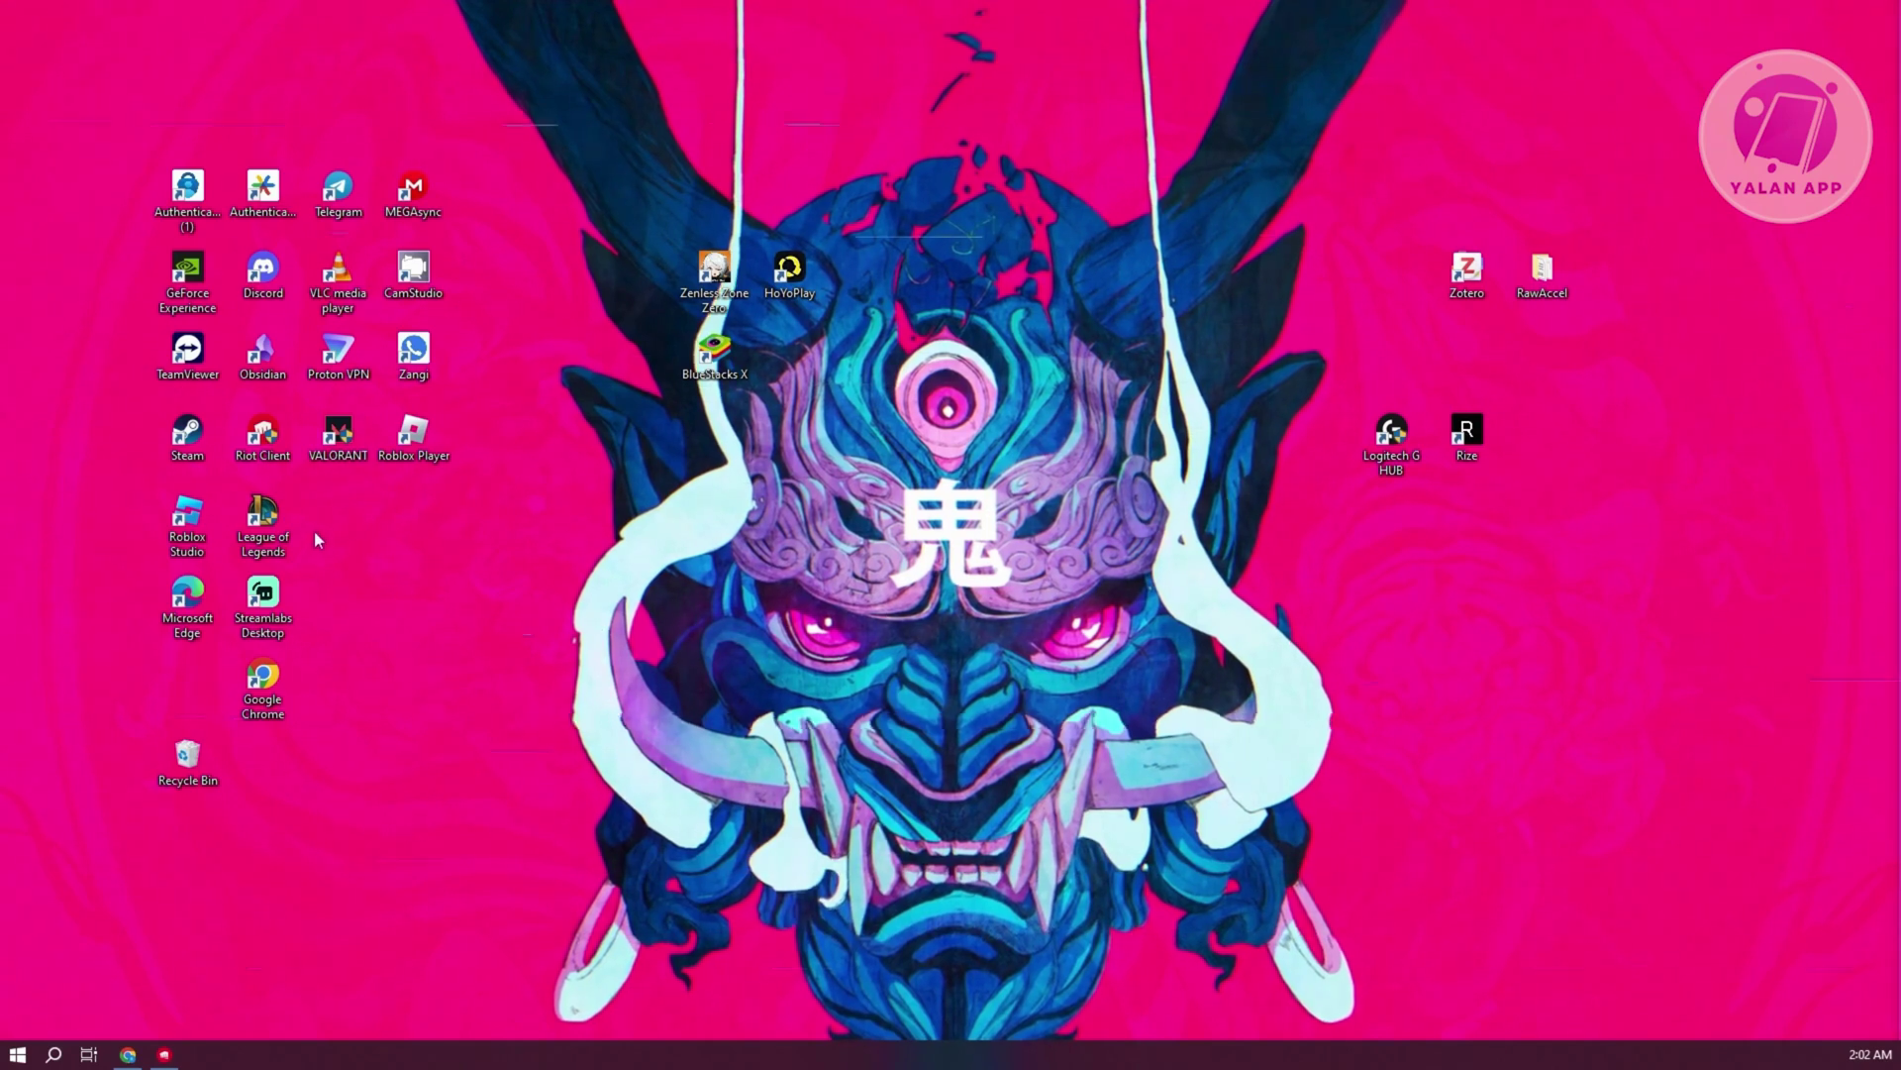
# Confirm League of Legends' Compatibility properties have fullscreen optimizations disabled and administrator mode enabled
pyautogui.rightClick(262, 535)
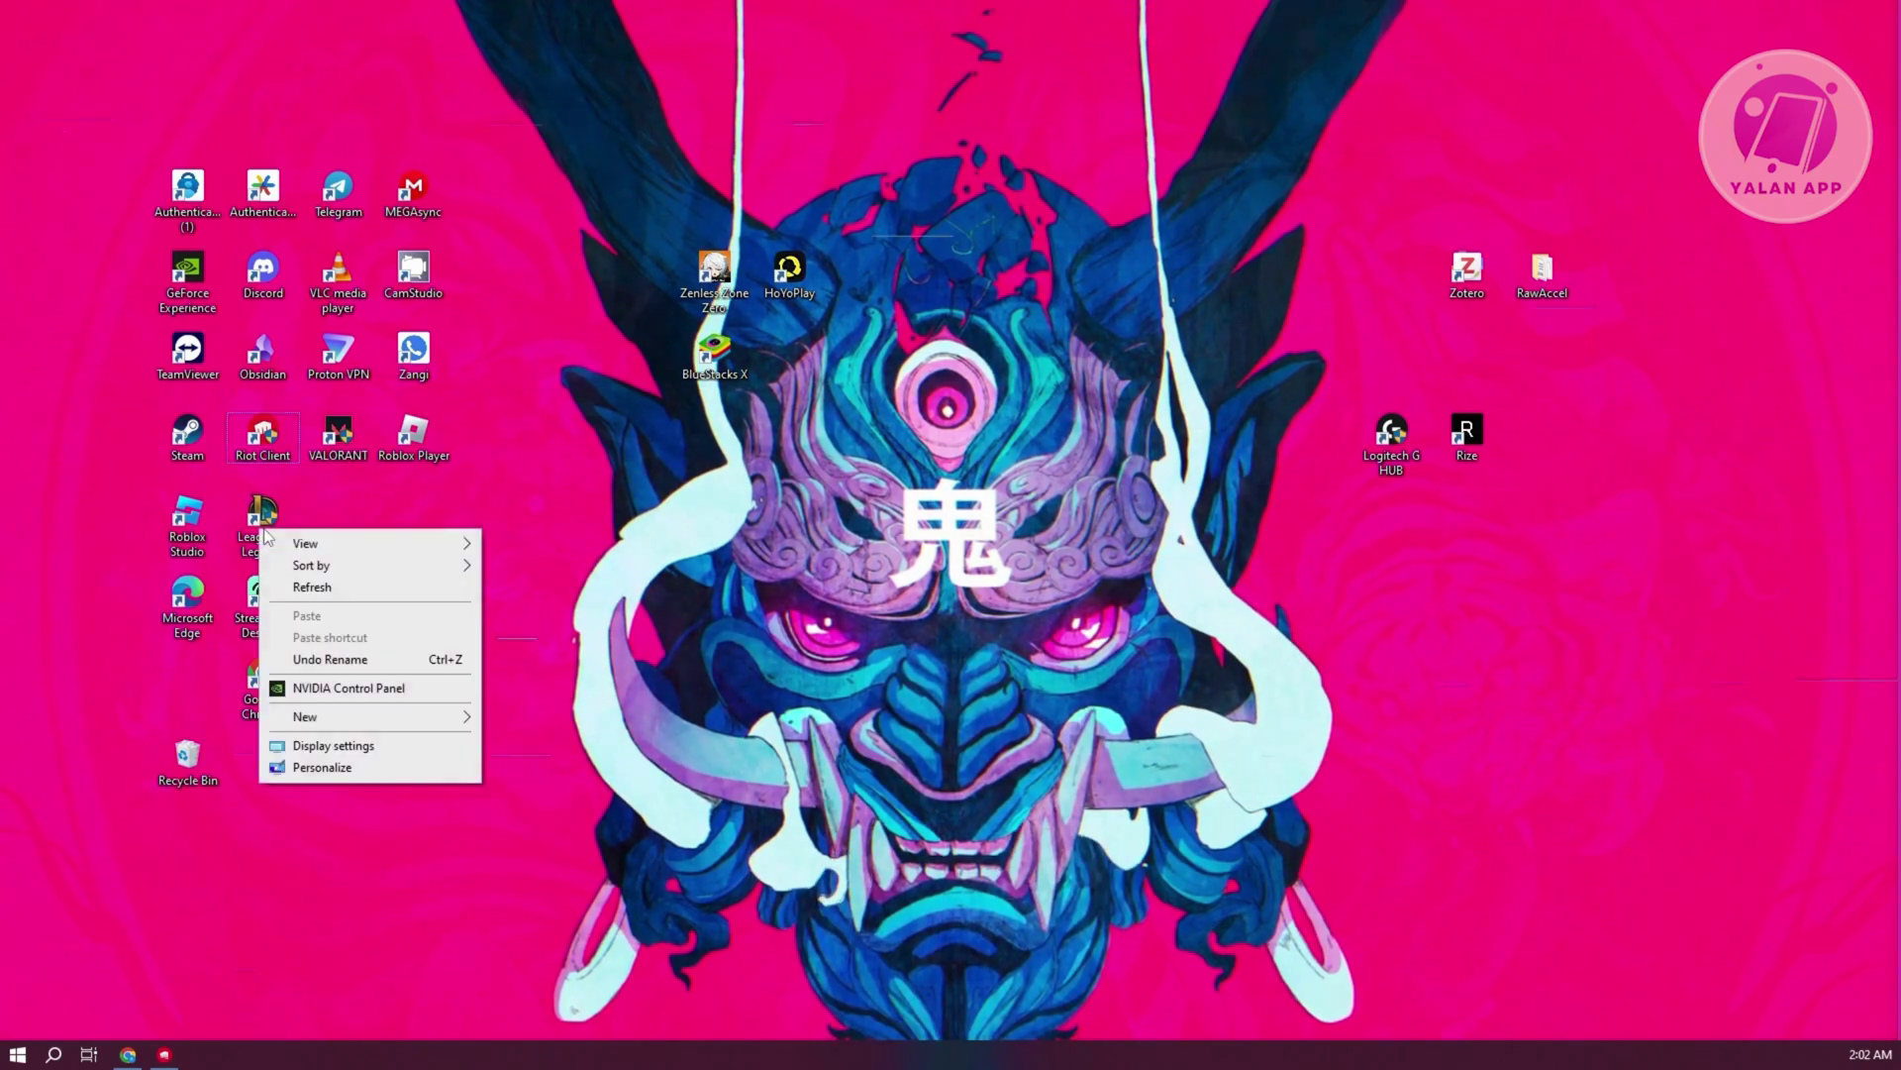
pyautogui.rightClick(265, 510)
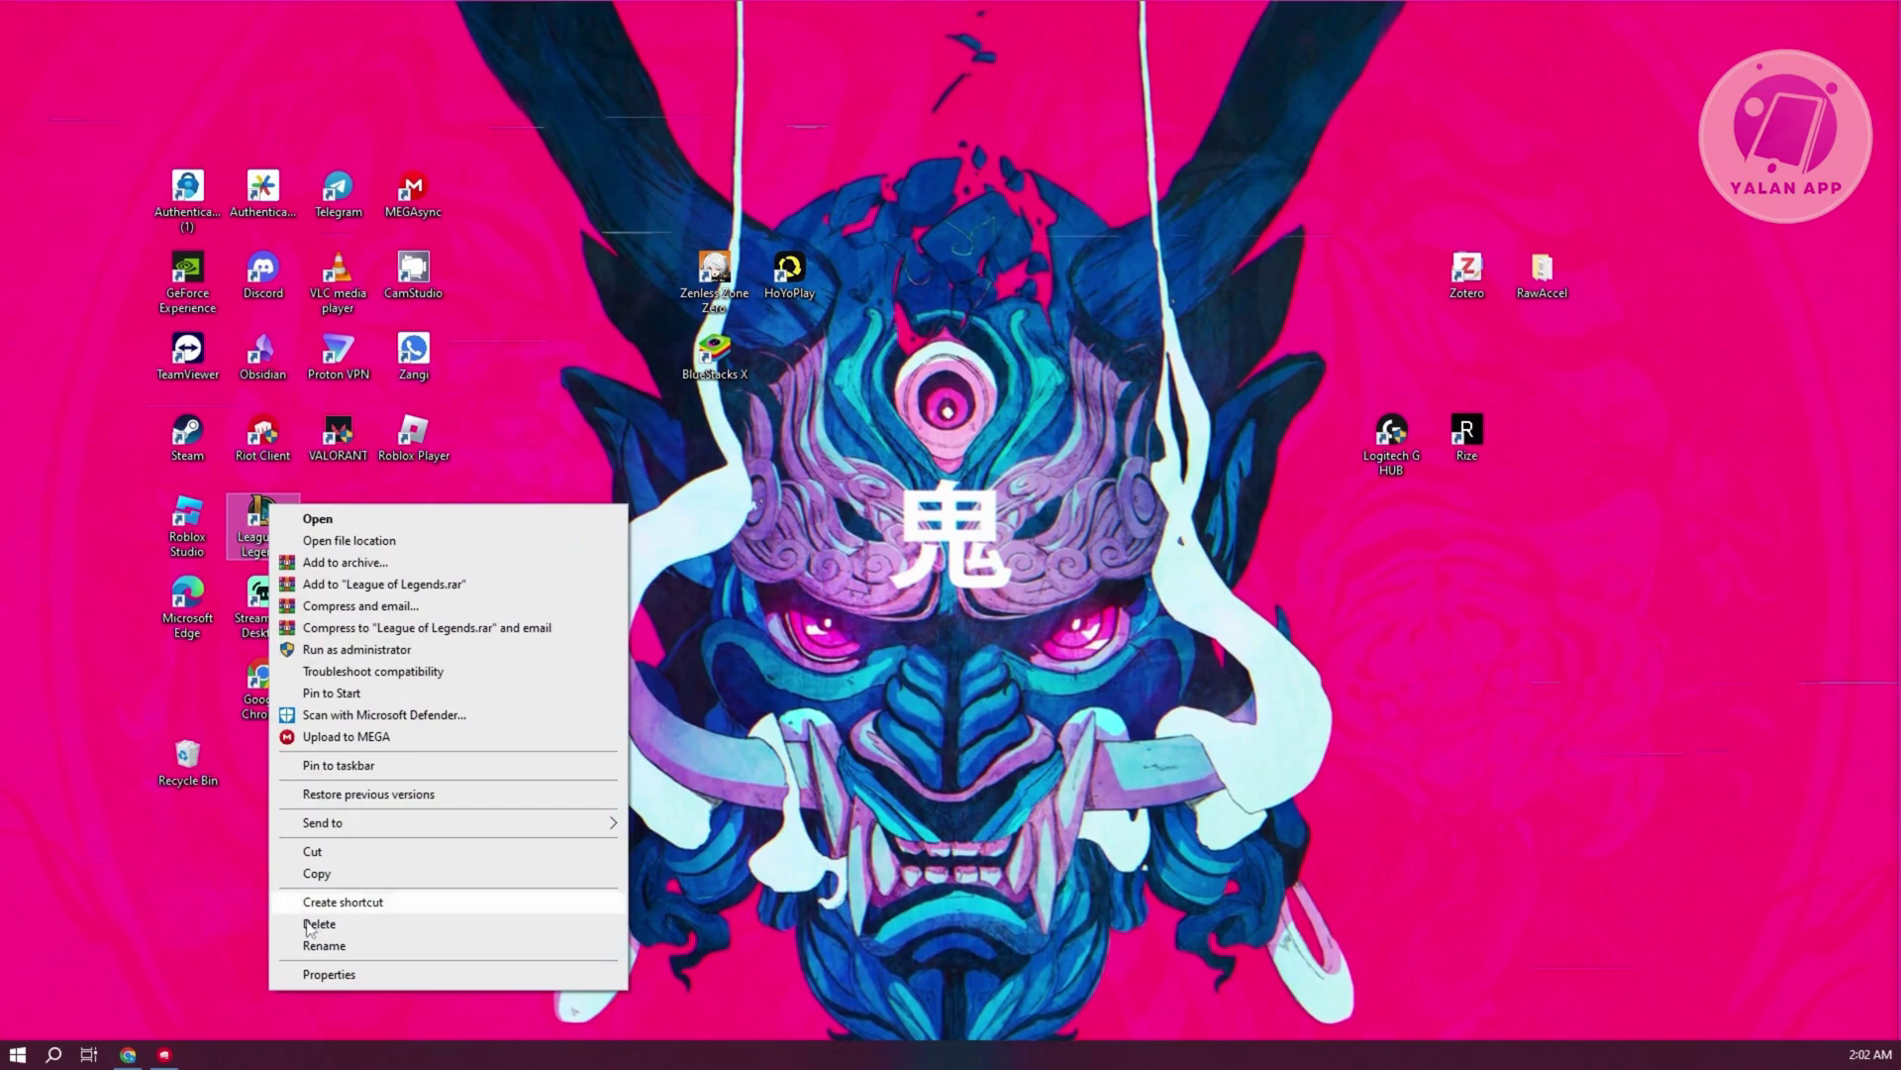
pyautogui.click(318, 967)
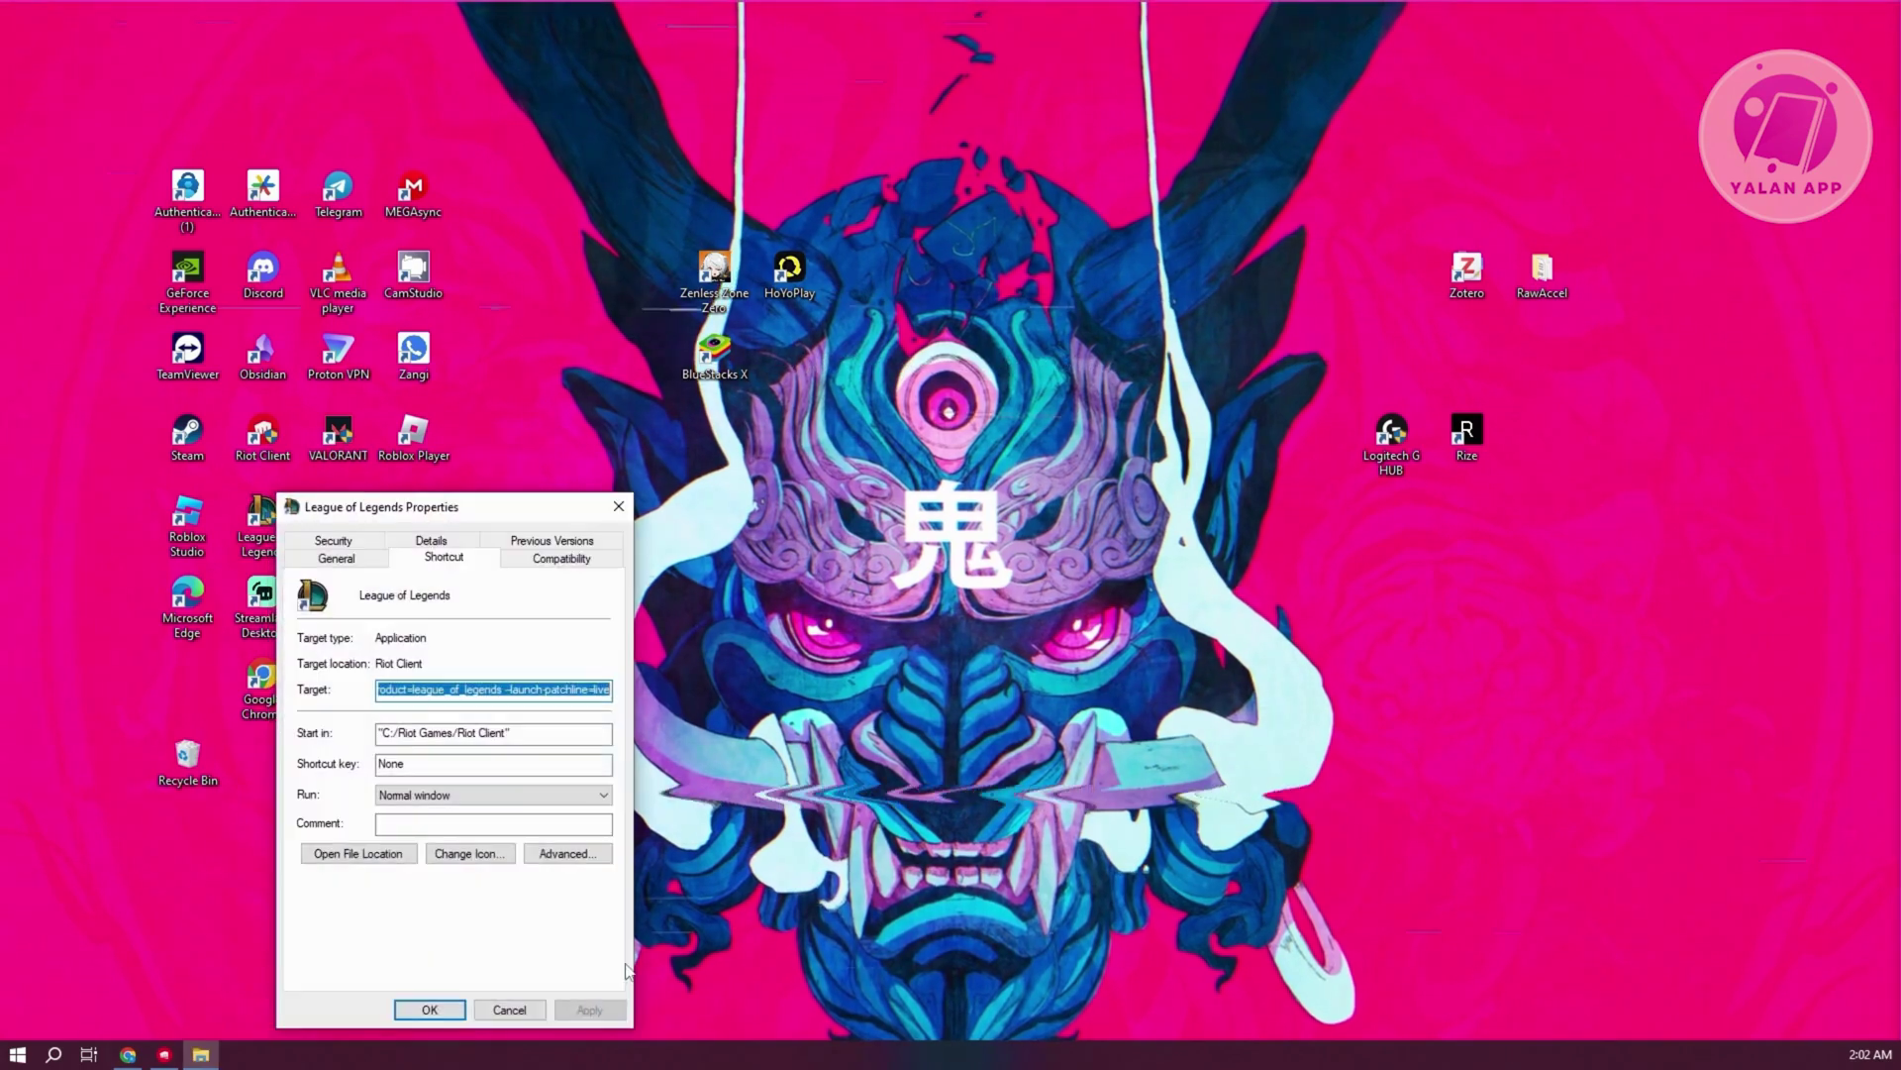
pyautogui.click(562, 558)
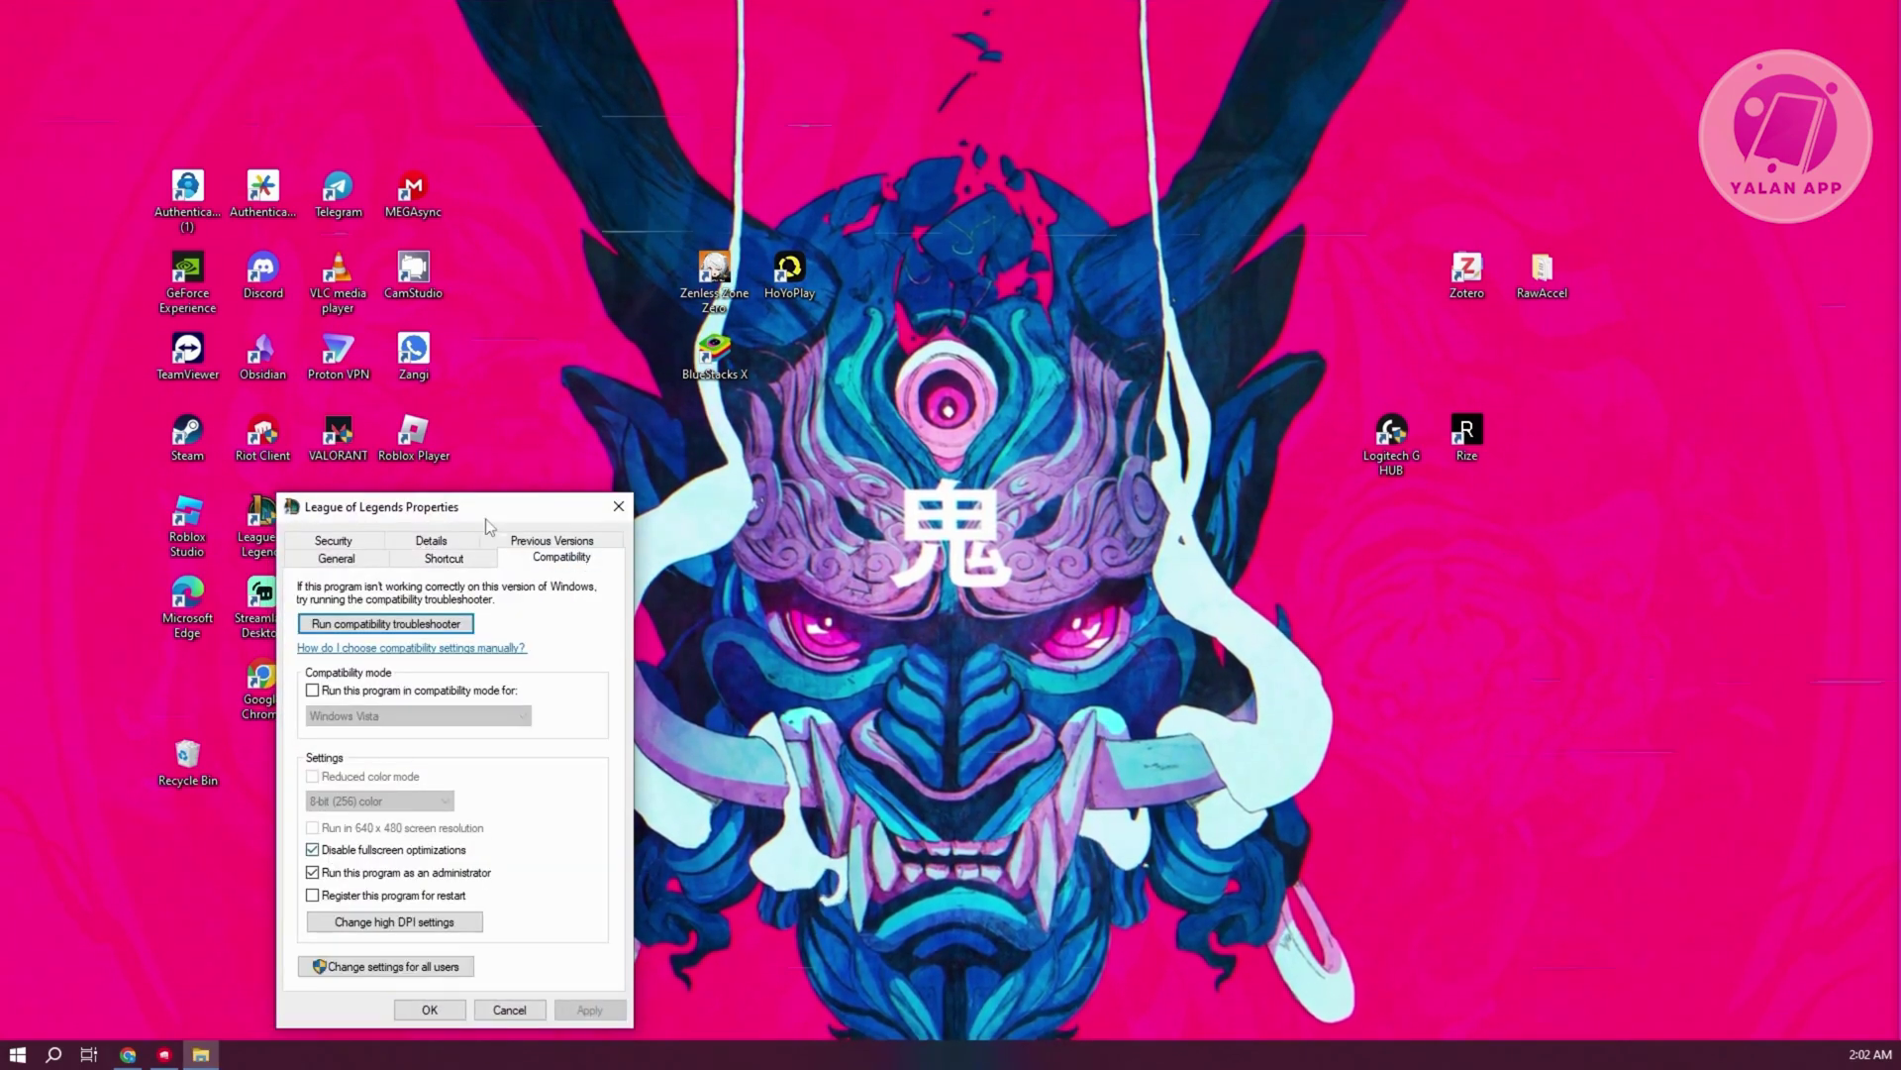
pyautogui.moveTo(501, 505); pyautogui.dragTo(844, 173)
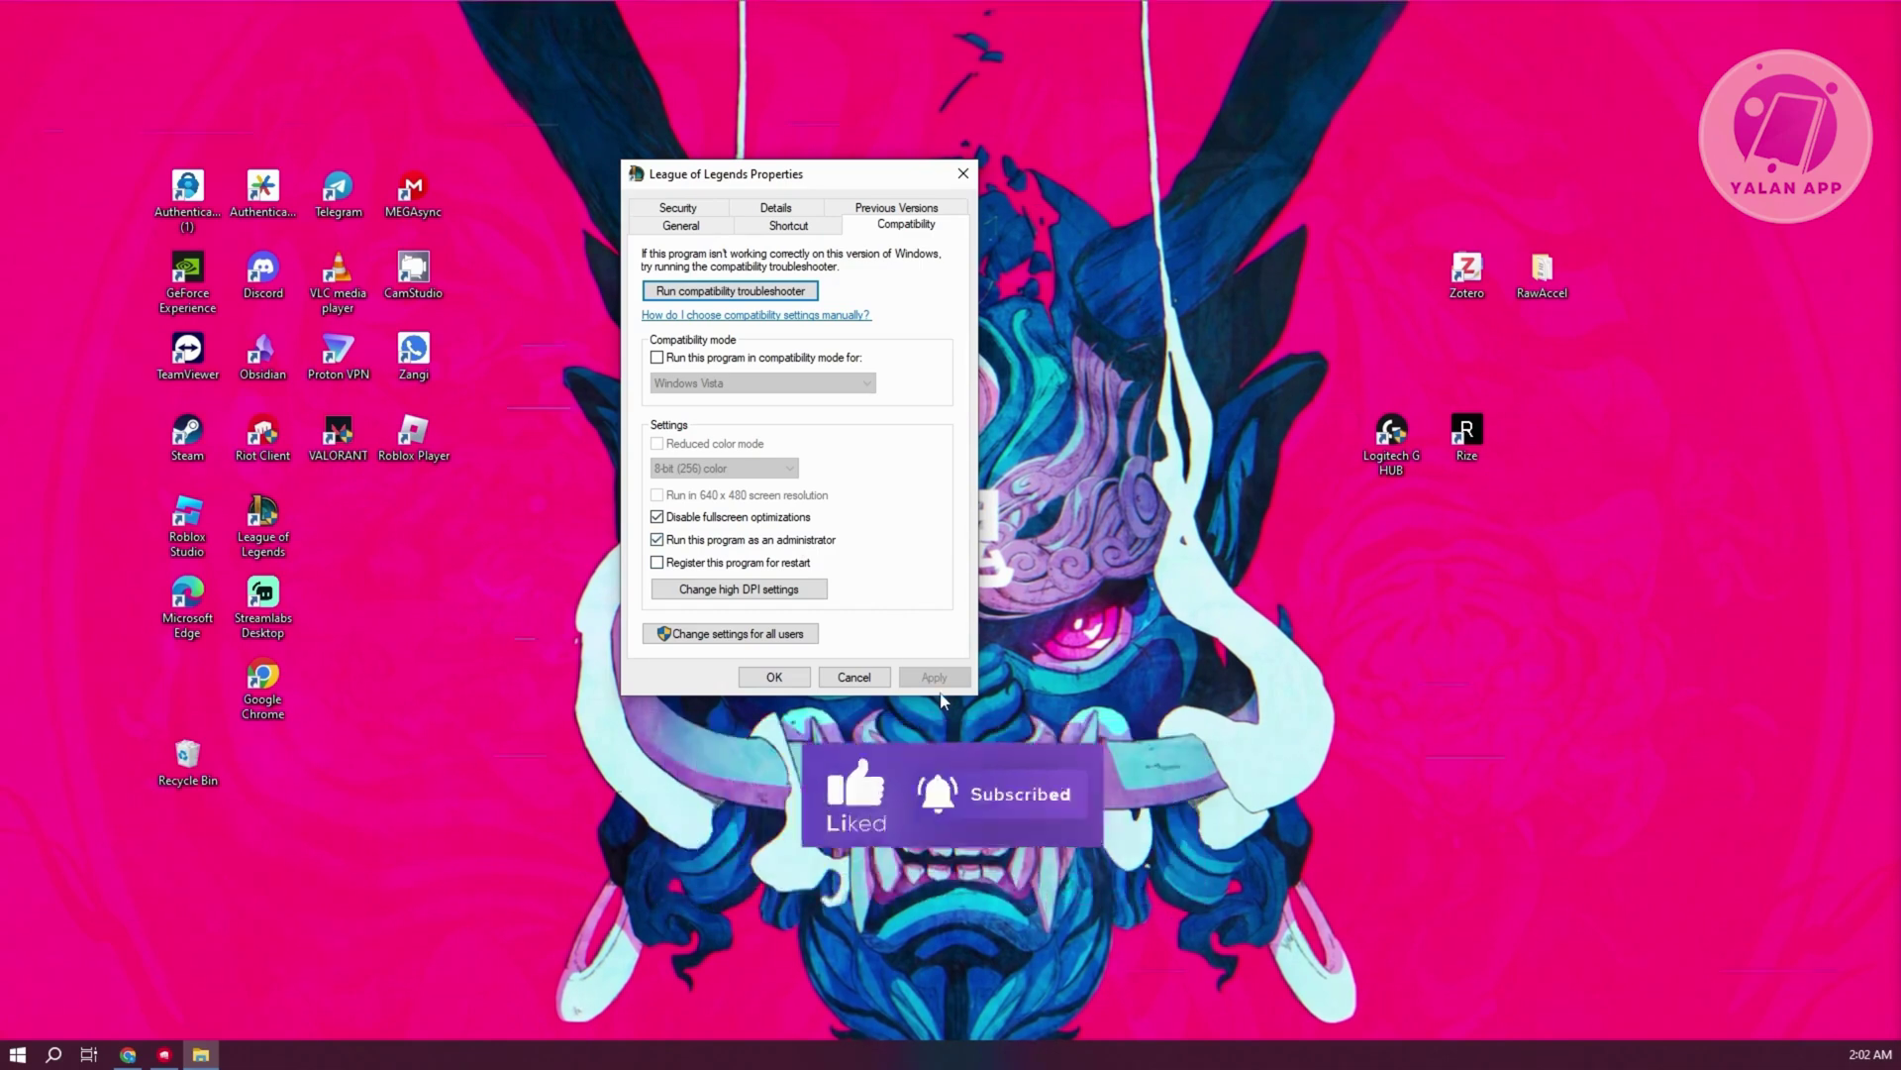
pyautogui.click(773, 675)
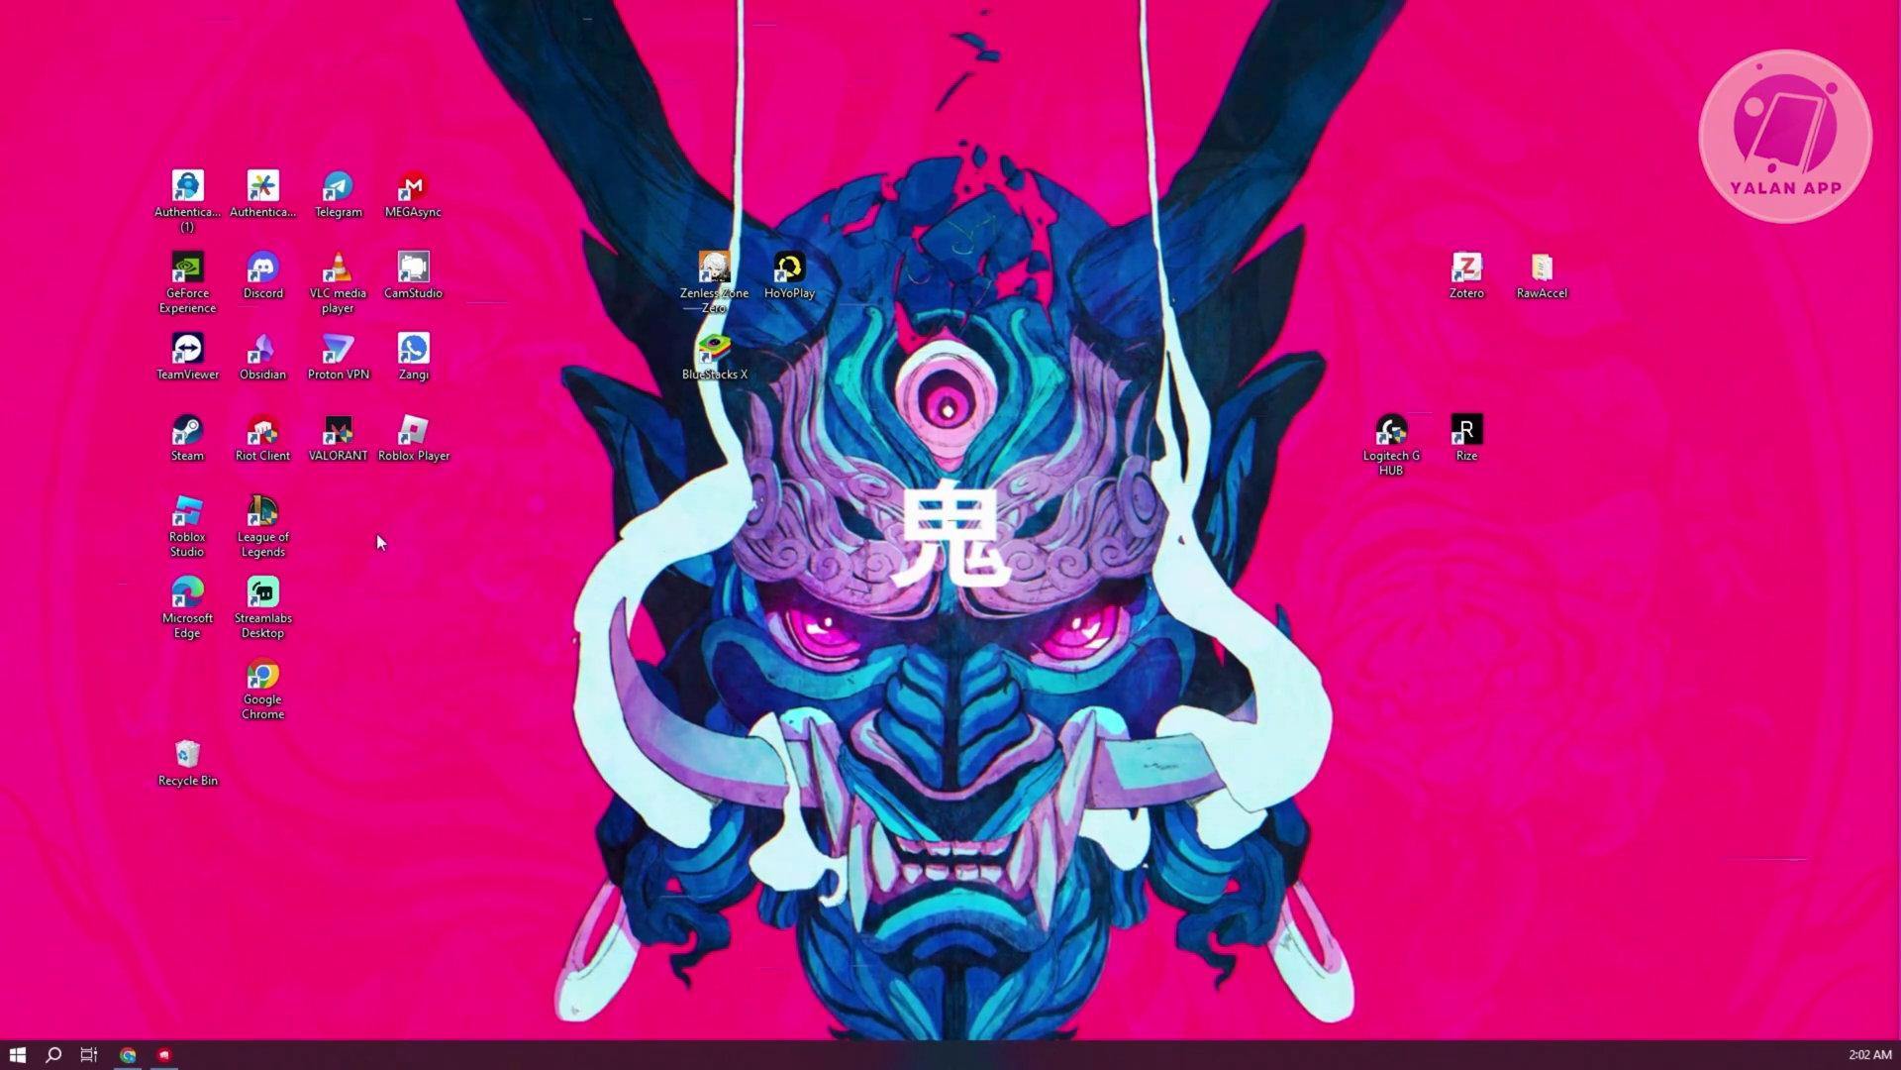
# Go from the League of Legends shortcut's file location to Riot Games > League of Legends
pyautogui.rightClick(267, 517)
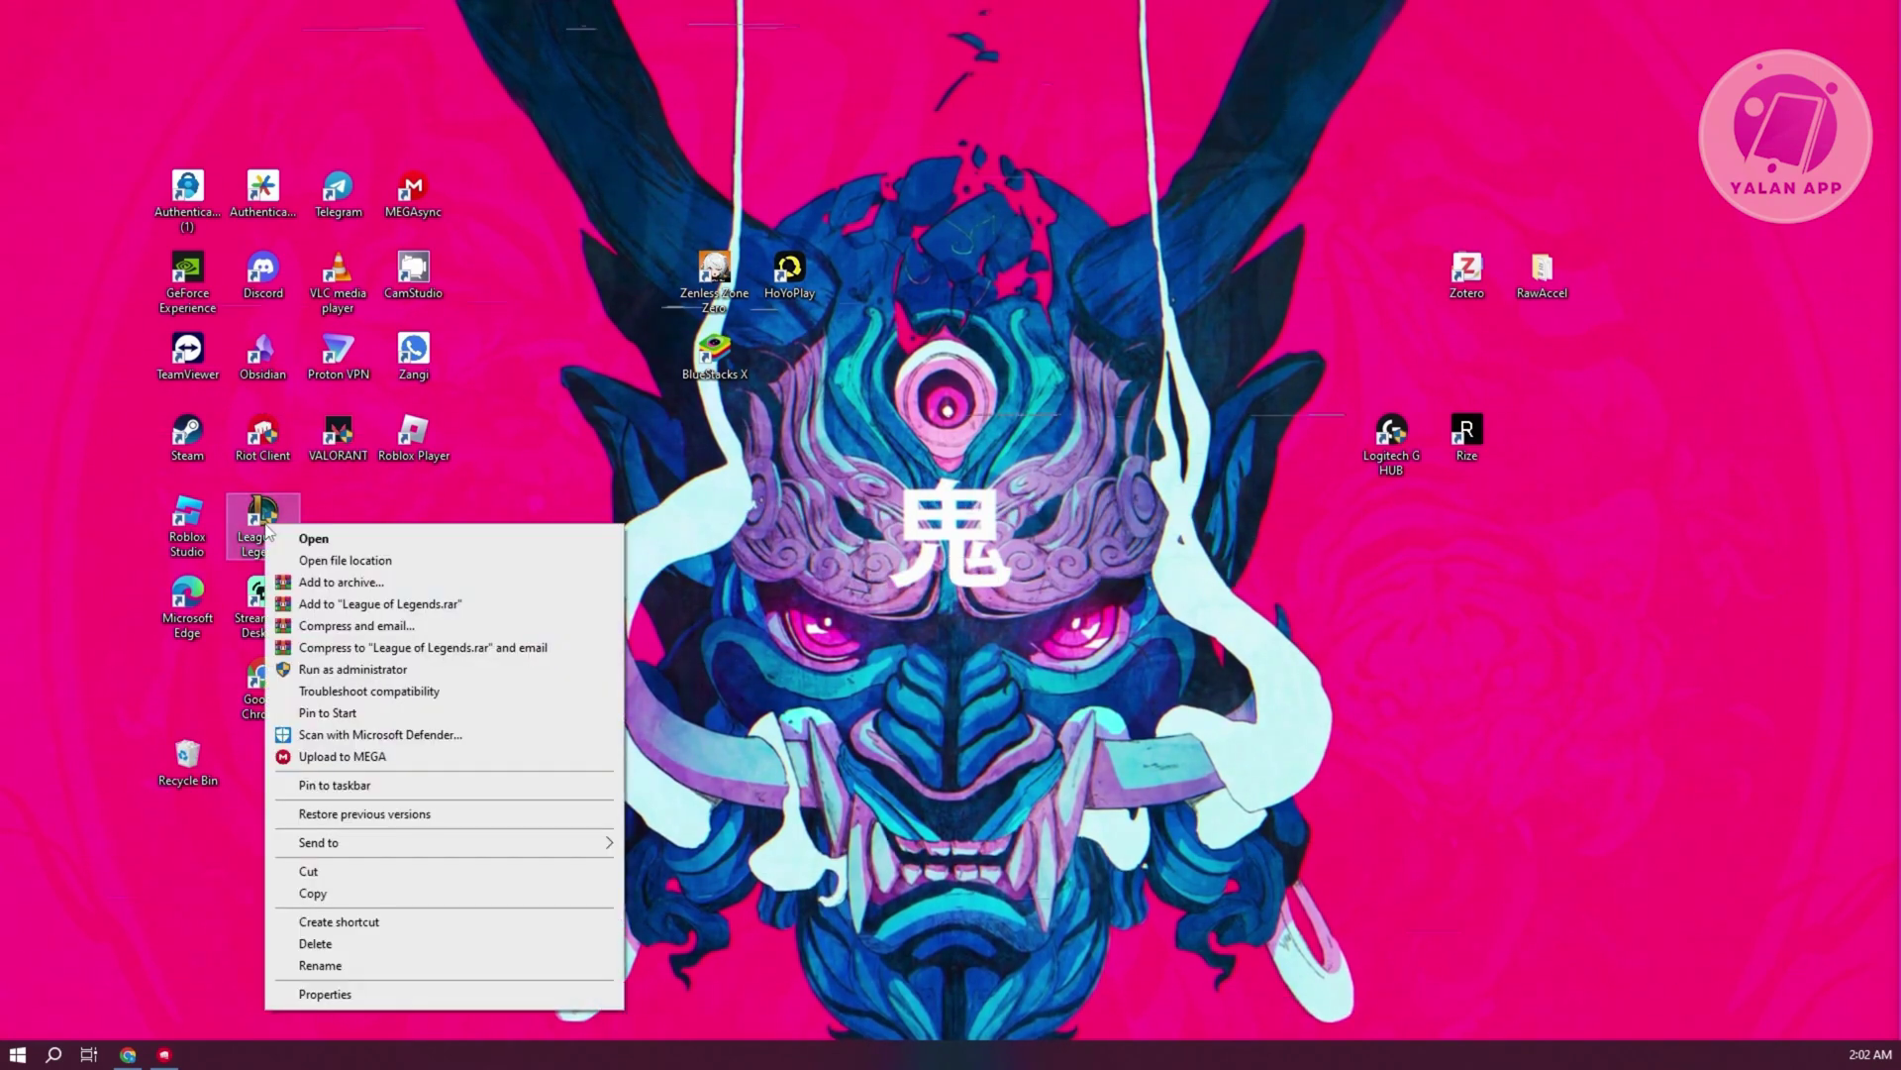
pyautogui.click(329, 559)
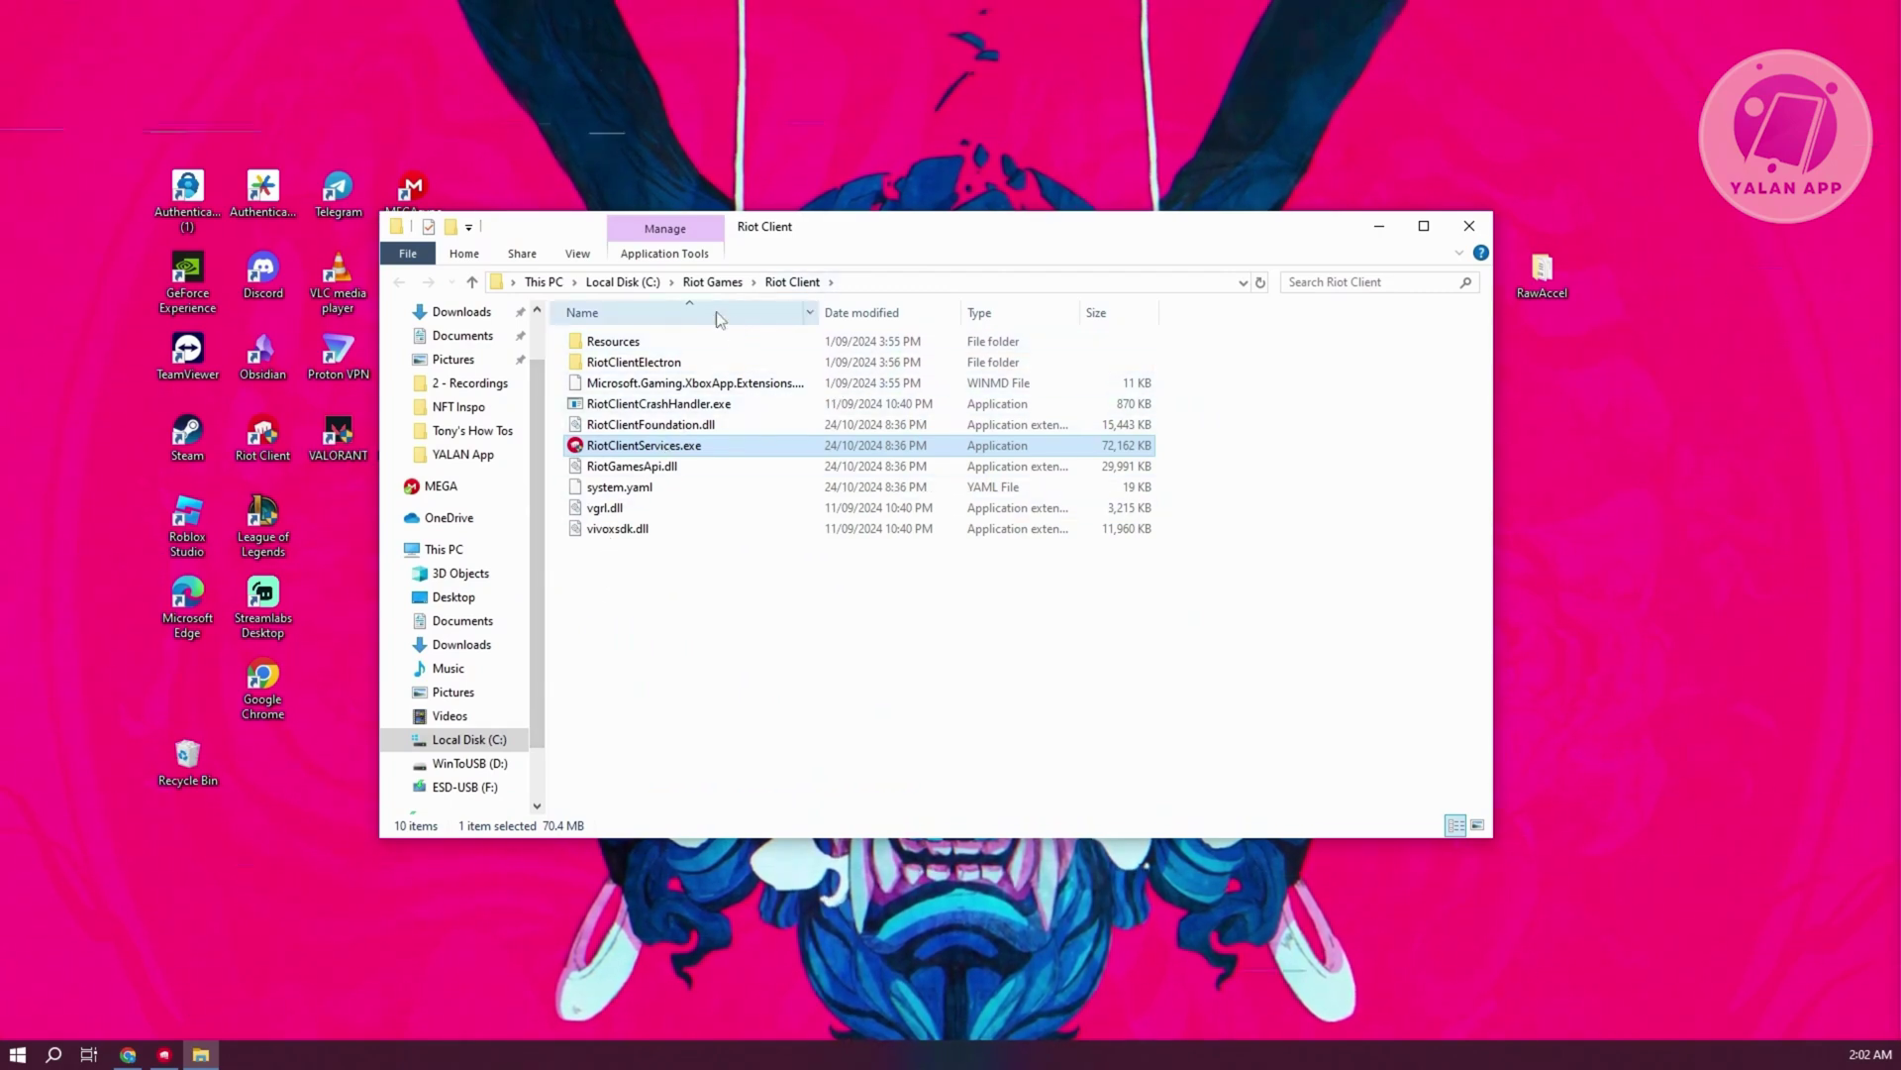
pyautogui.click(735, 283)
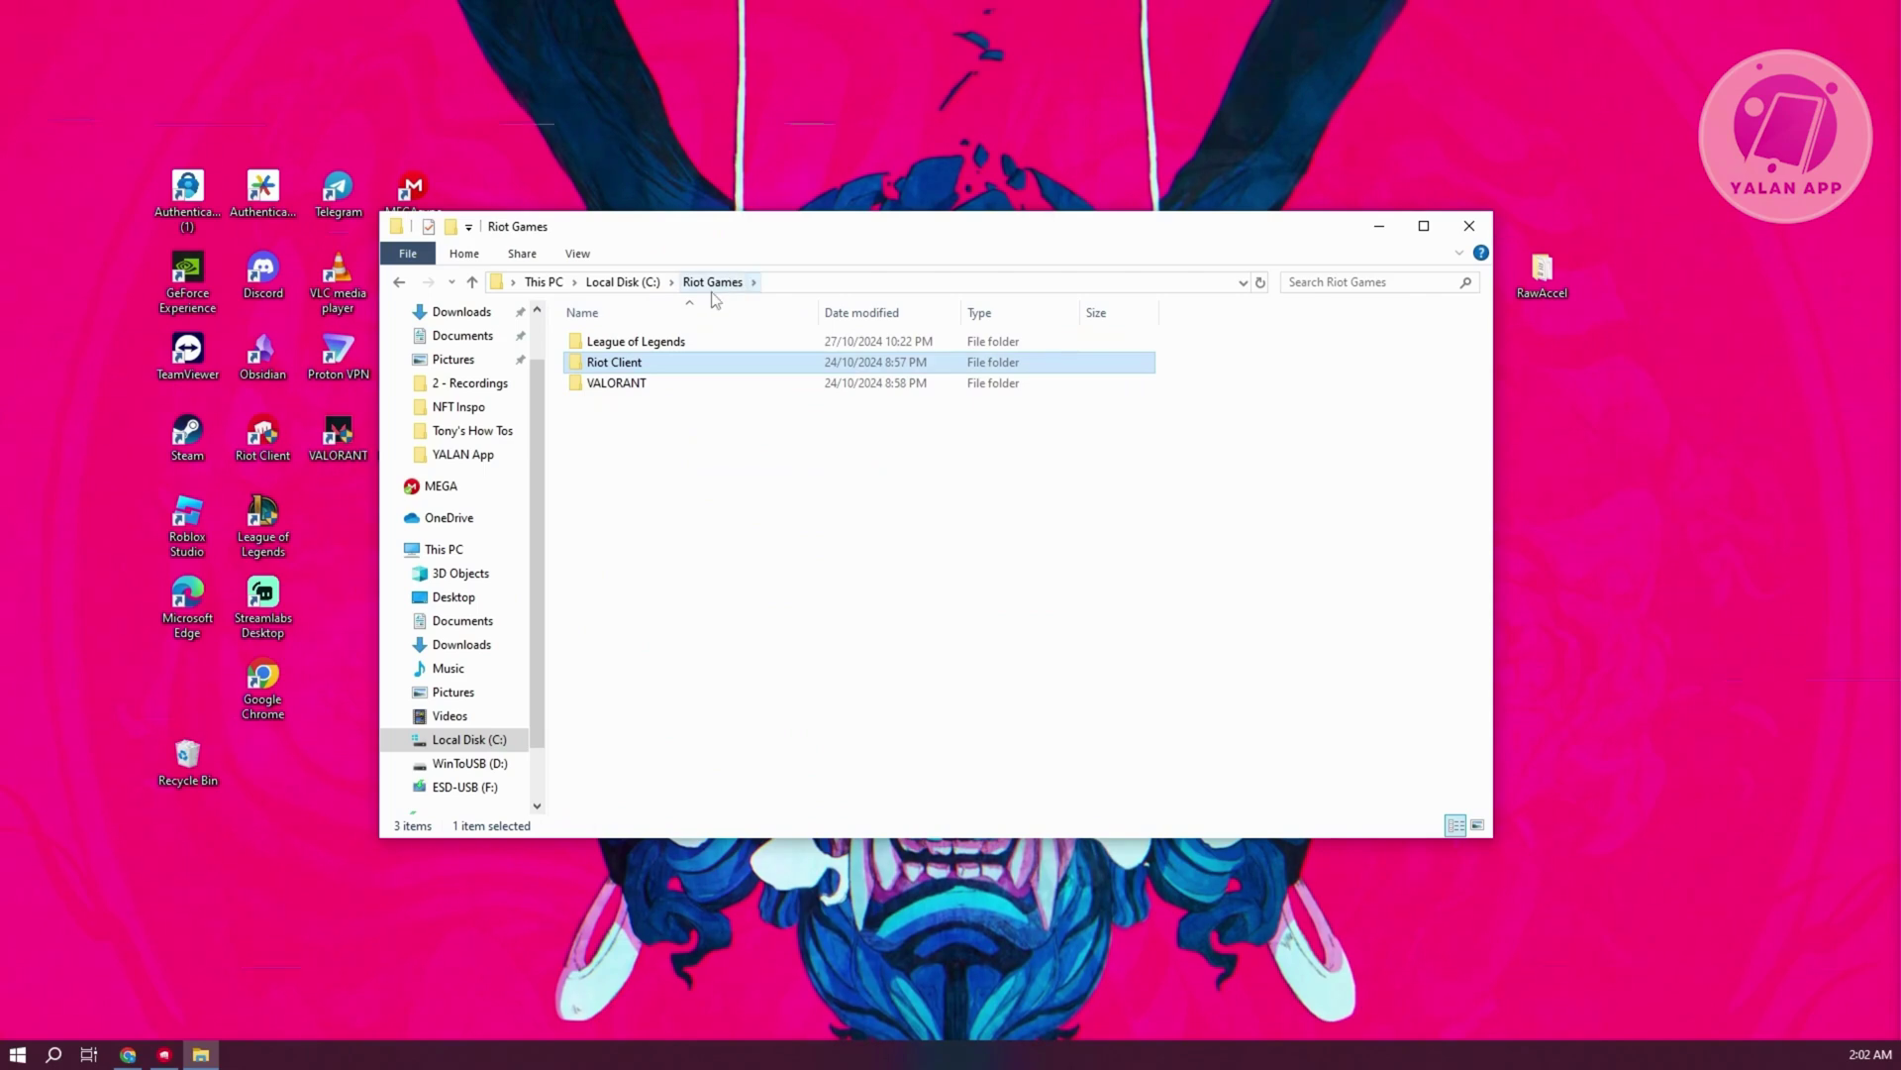
pyautogui.doubleClick(655, 349)
pyautogui.scroll(-4, 744, 505)
pyautogui.scroll(-2, 783, 554)
pyautogui.scroll(-7, 783, 555)
pyautogui.scroll(-1, 743, 559)
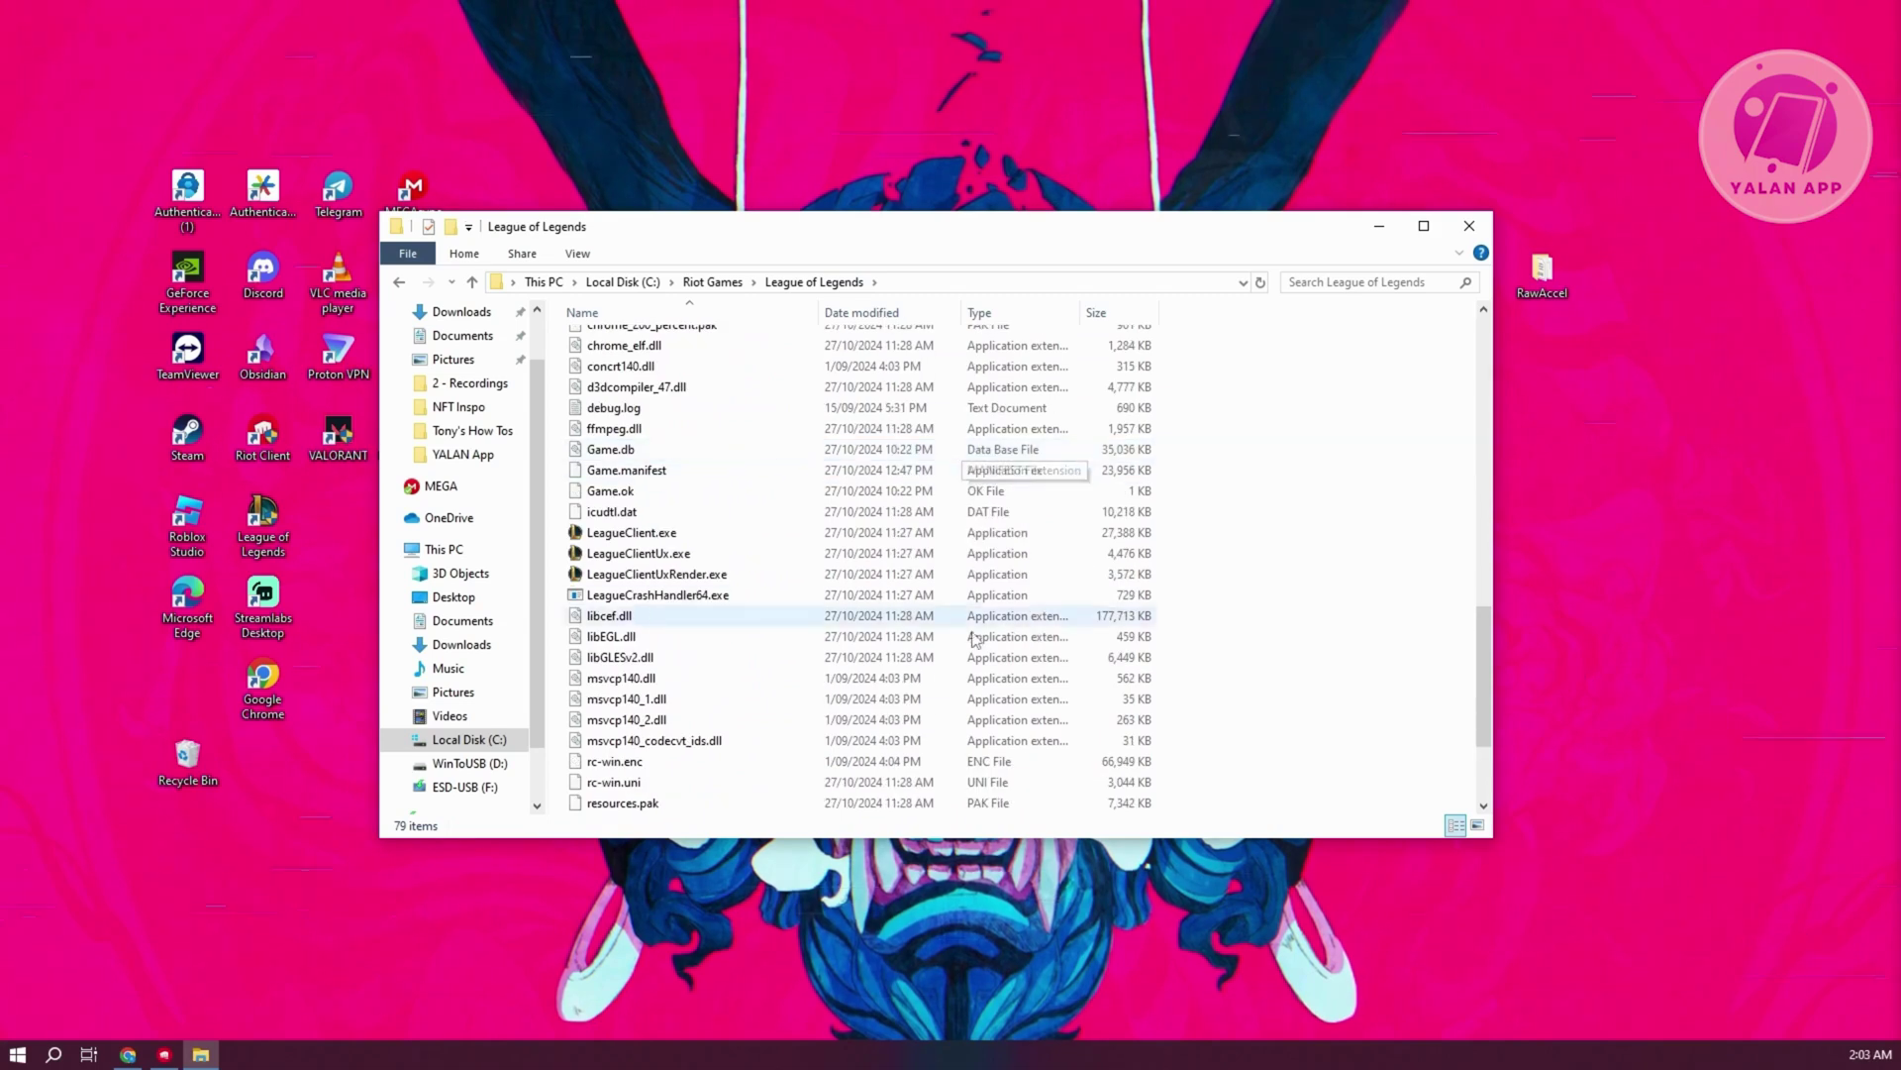
# Apply 'Disable fullscreen optimizations' and 'Run as administrator' to LeagueClient.exe, then close the Explorer window
pyautogui.moveTo(632, 533)
pyautogui.rightClick(621, 541)
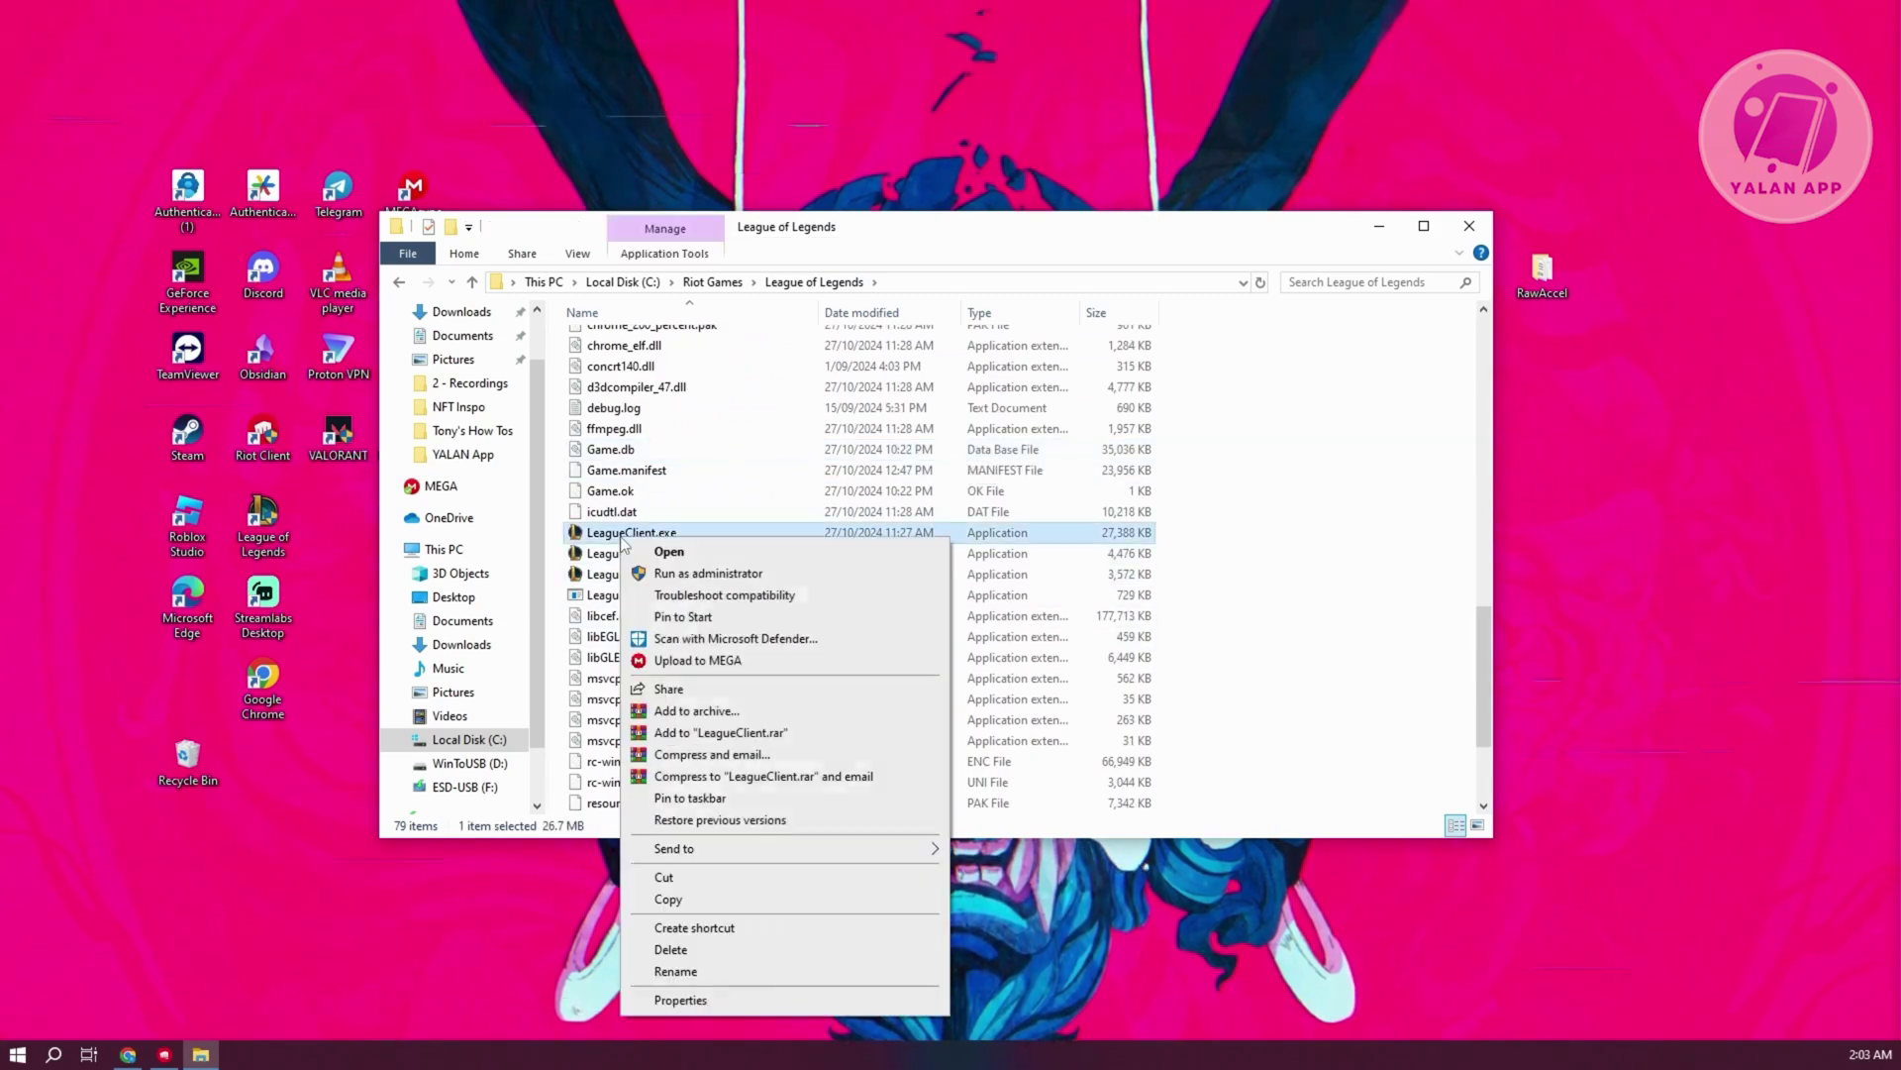
pyautogui.click(680, 998)
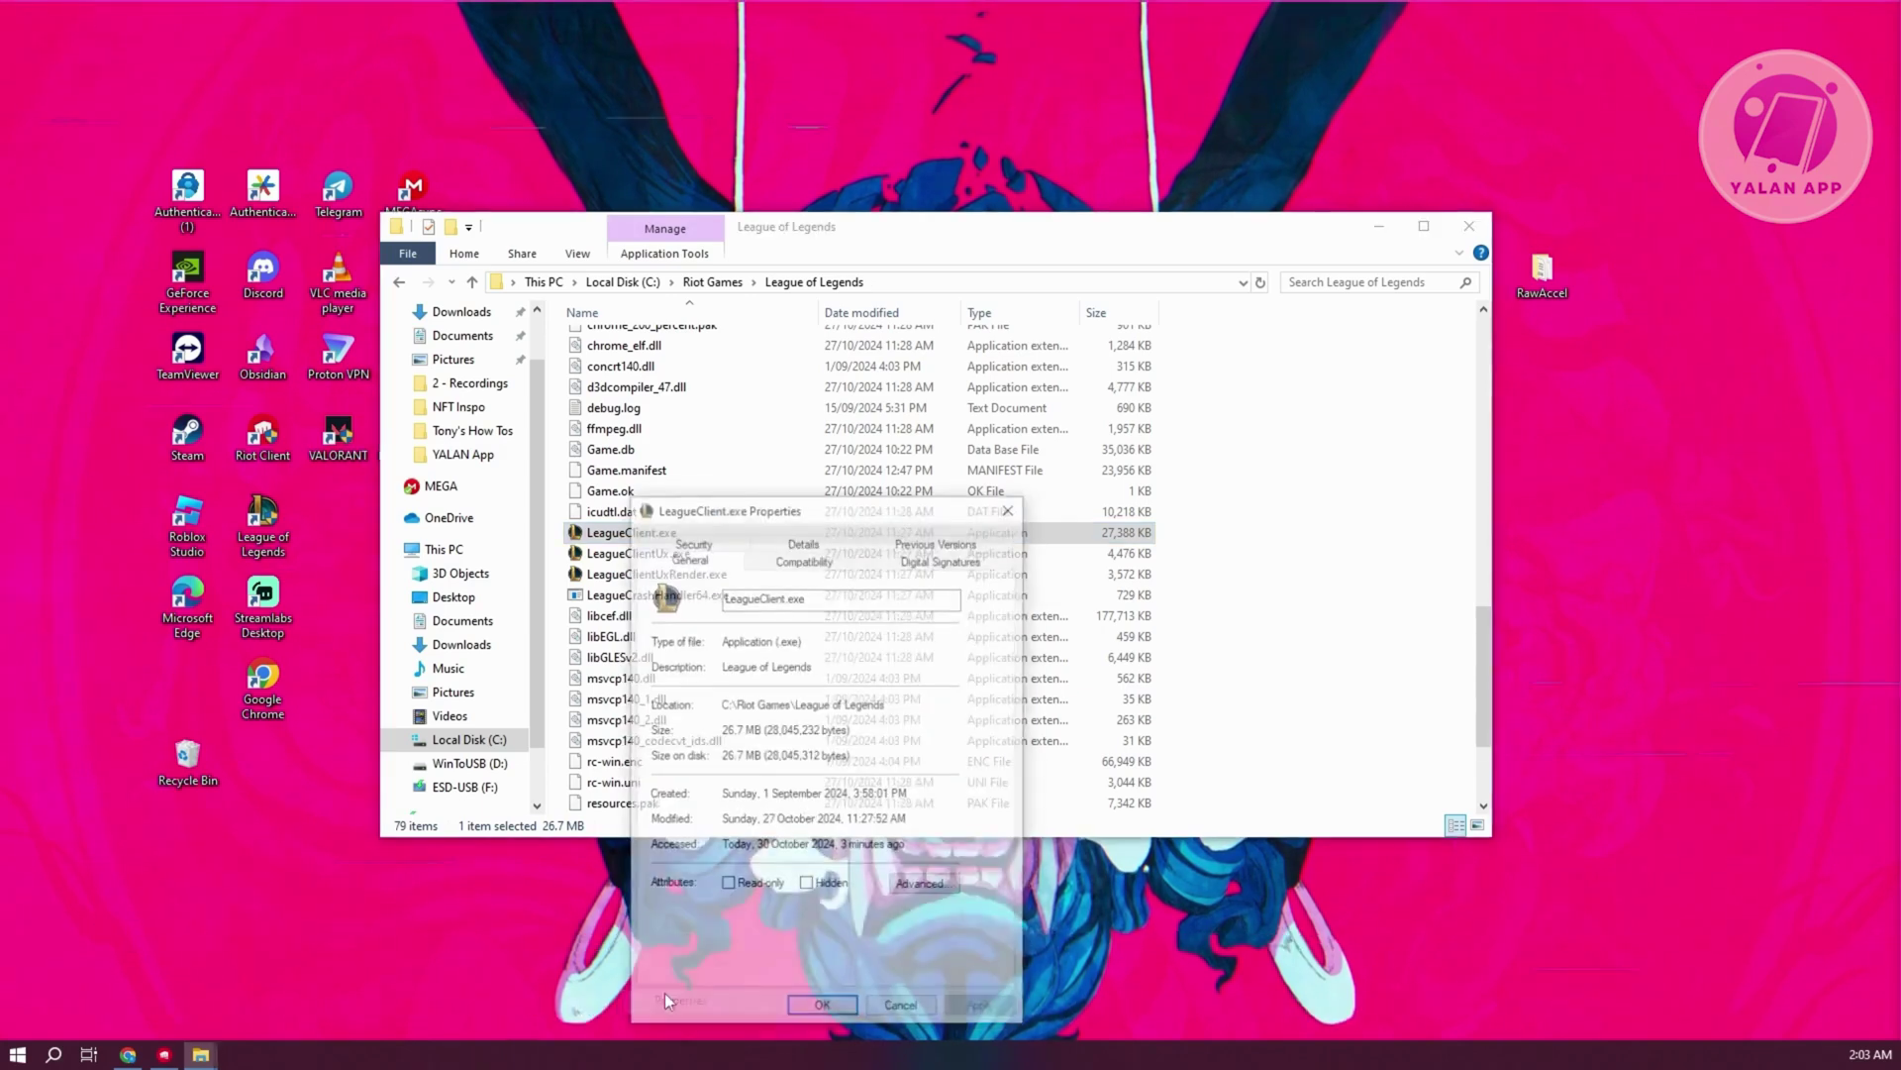
pyautogui.click(837, 561)
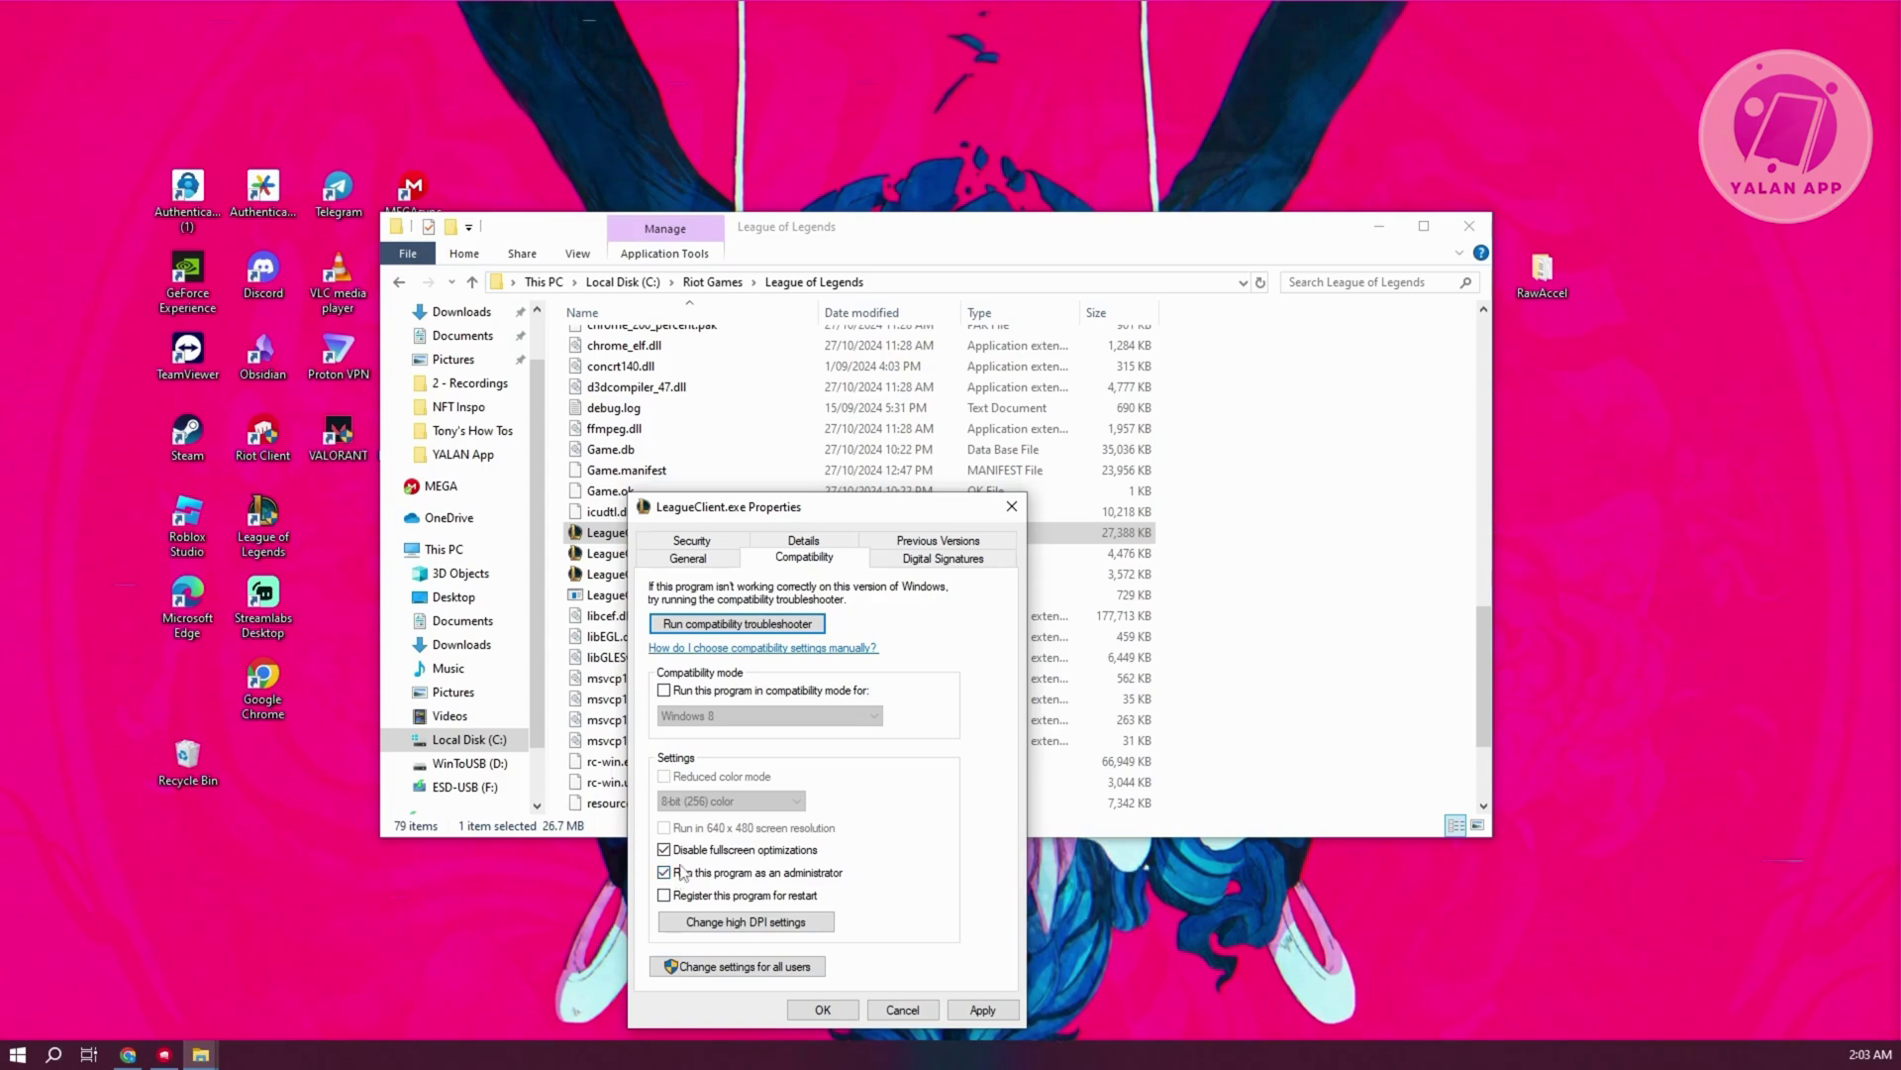
pyautogui.click(982, 1011)
pyautogui.click(824, 1010)
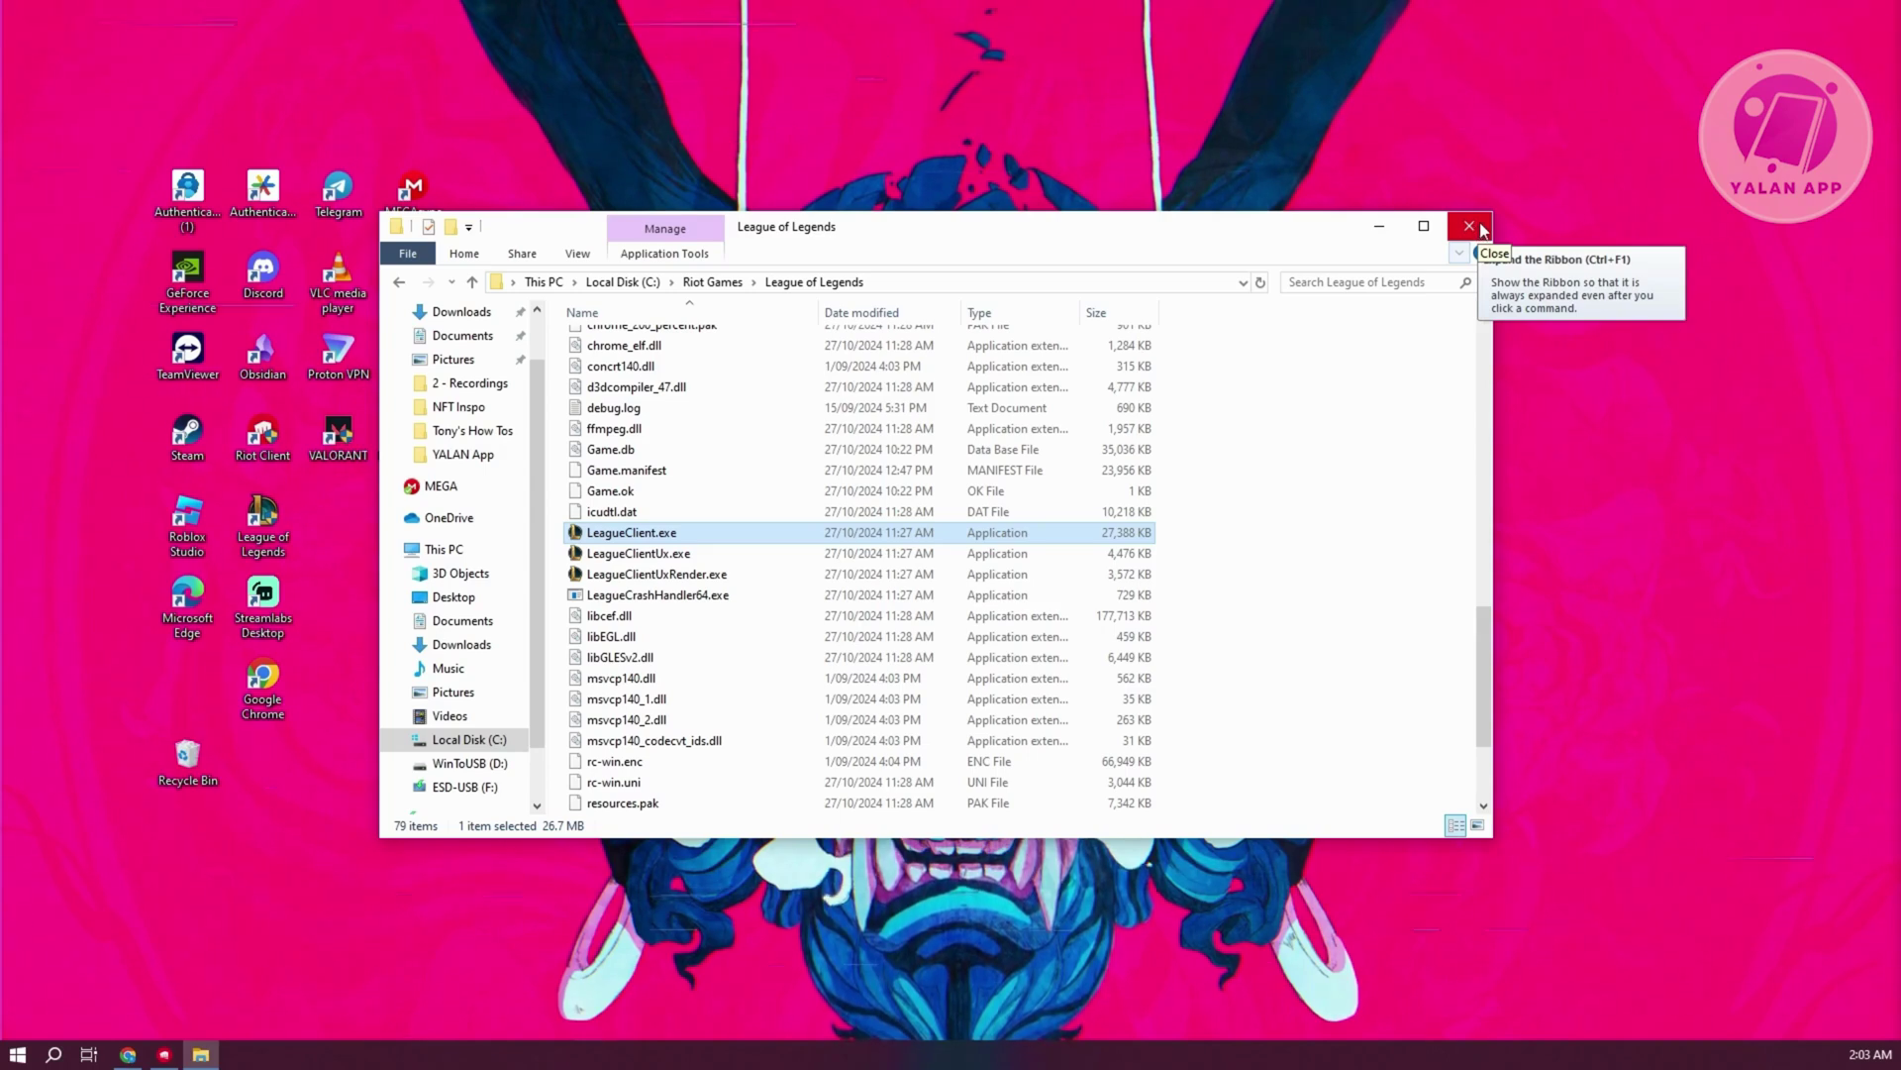
pyautogui.click(1468, 227)
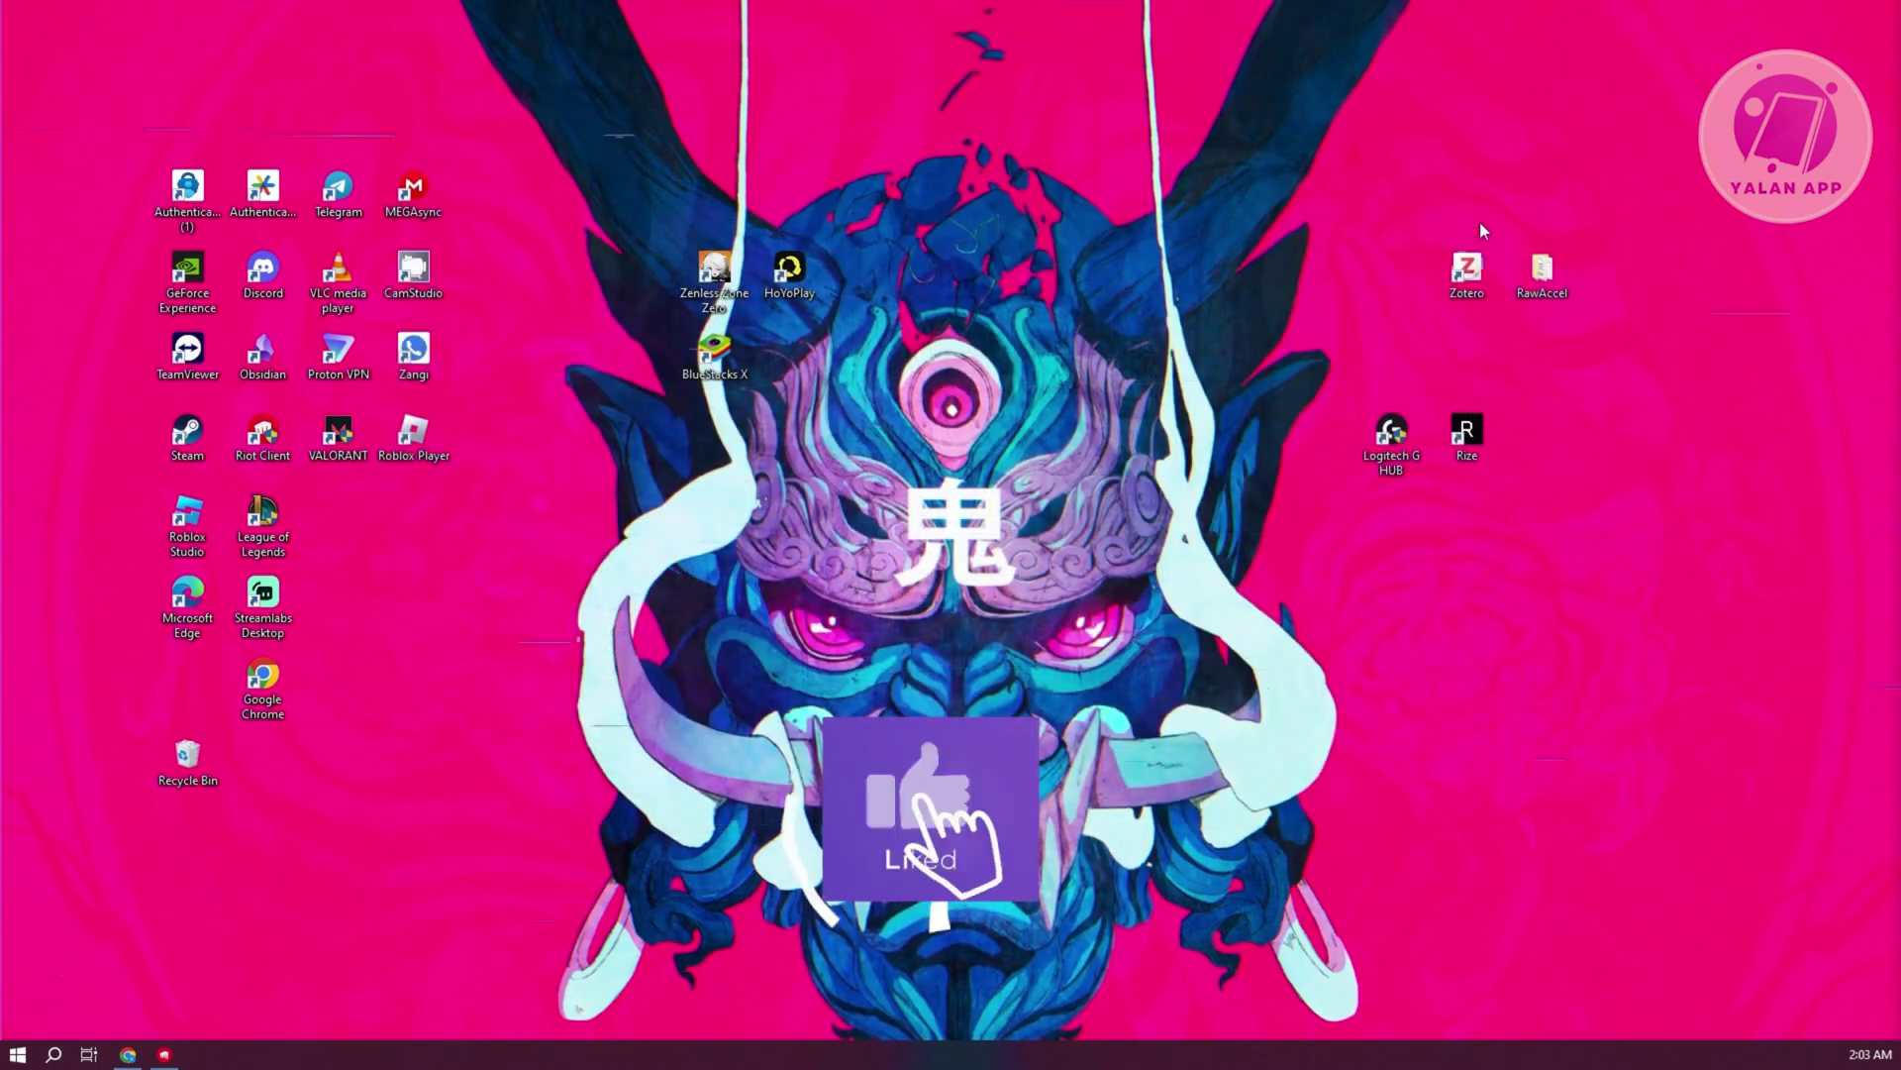